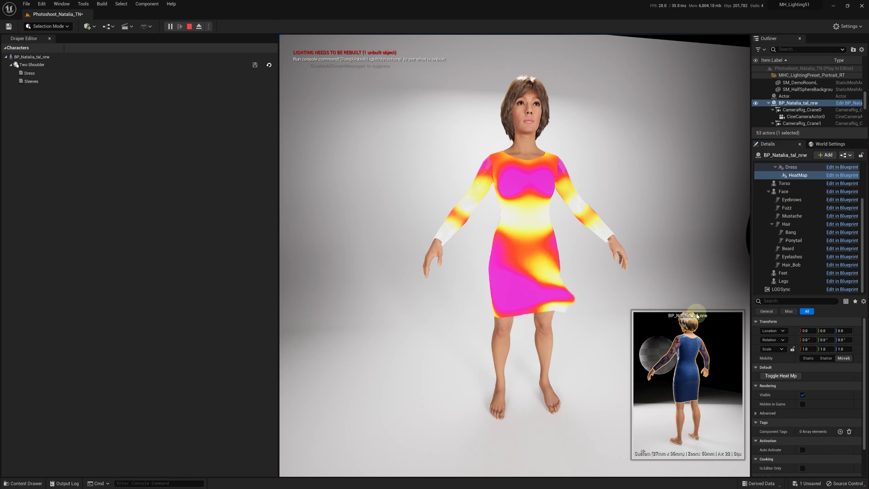
# Step: Stop the Photoshoot_Natalia_TN play session and return to the editor at Content > MetaHumans
pyautogui.click(403, 306)
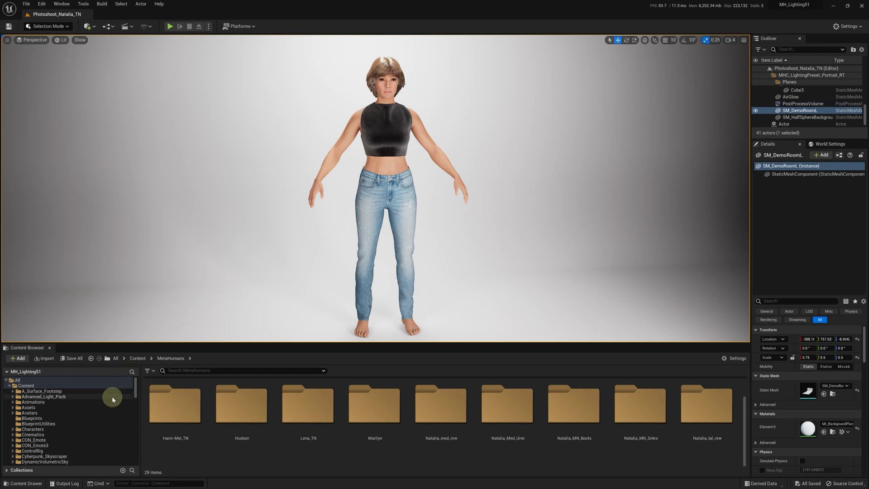
# Step: Enable Show Engine Content and browse to uDraper Content > materials > fabrics > Layers
pyautogui.click(733, 359)
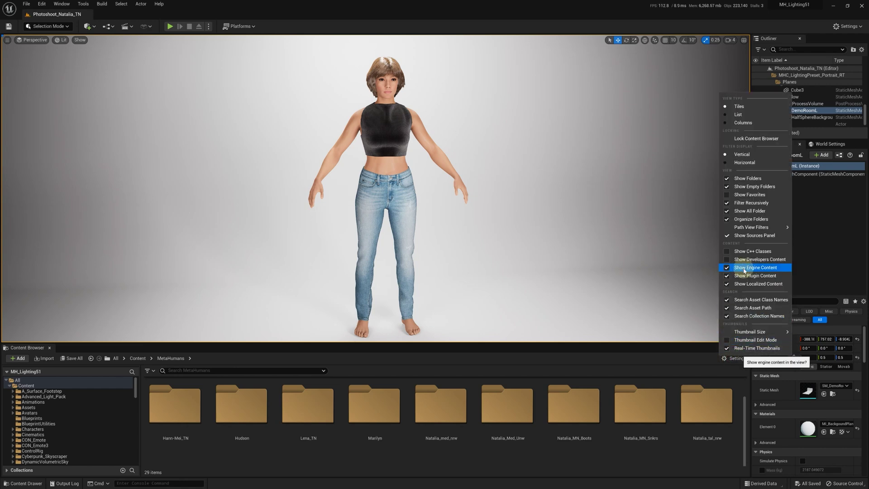
pyautogui.click(102, 413)
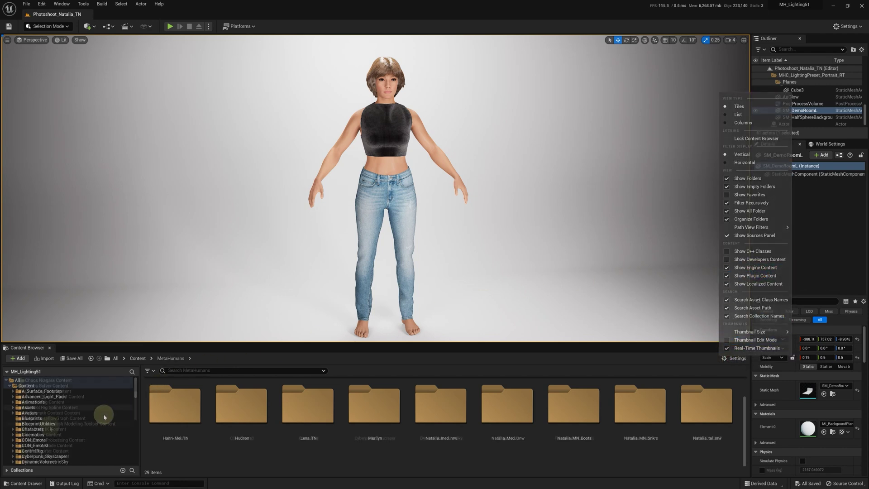
pyautogui.scroll(-10, 51, 428)
pyautogui.scroll(-8, 51, 428)
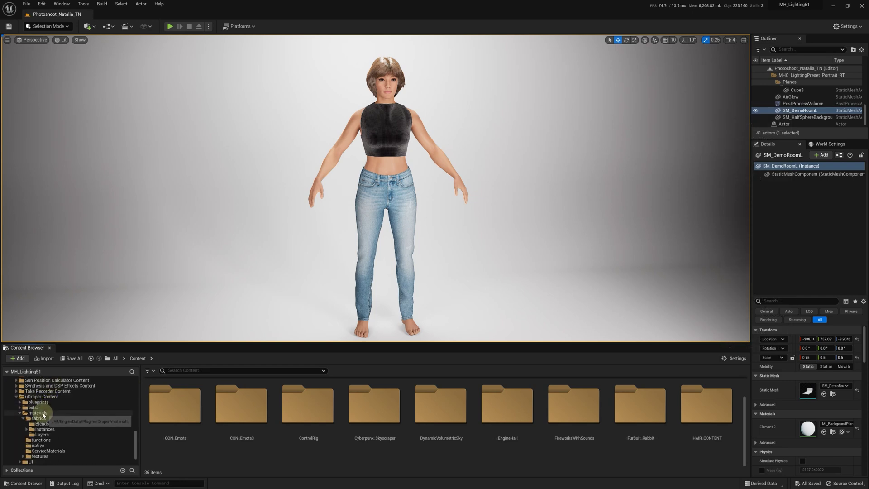
pyautogui.click(44, 419)
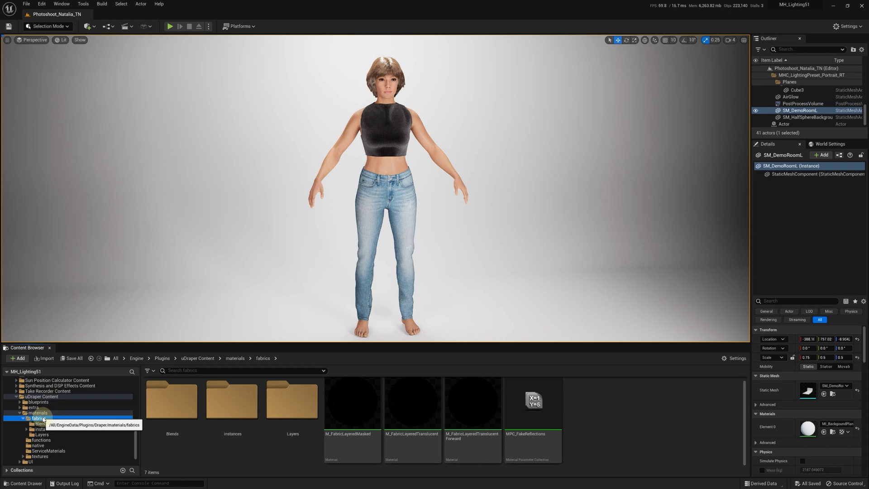
pyautogui.click(43, 435)
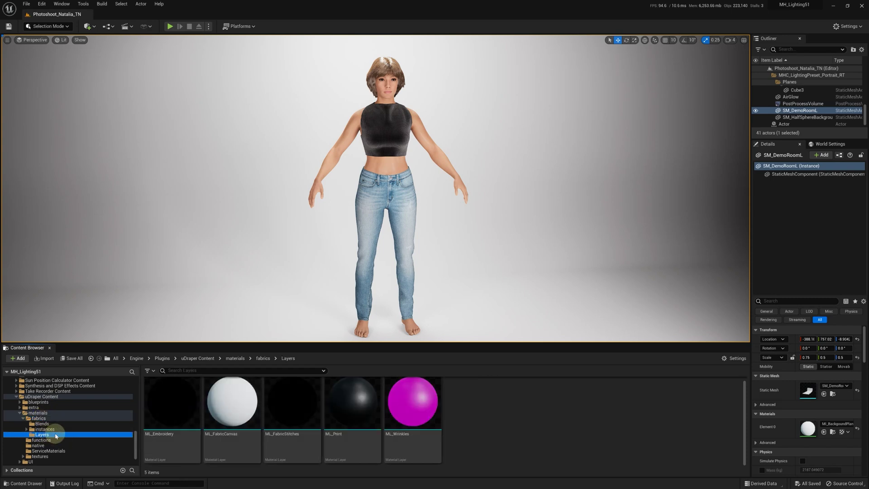
# Step: In ML_Wrinkles, wire the MF_Heatmap Mask (RGB) output through the reroute into EmissiveColor and apply
pyautogui.doubleClick(416, 403)
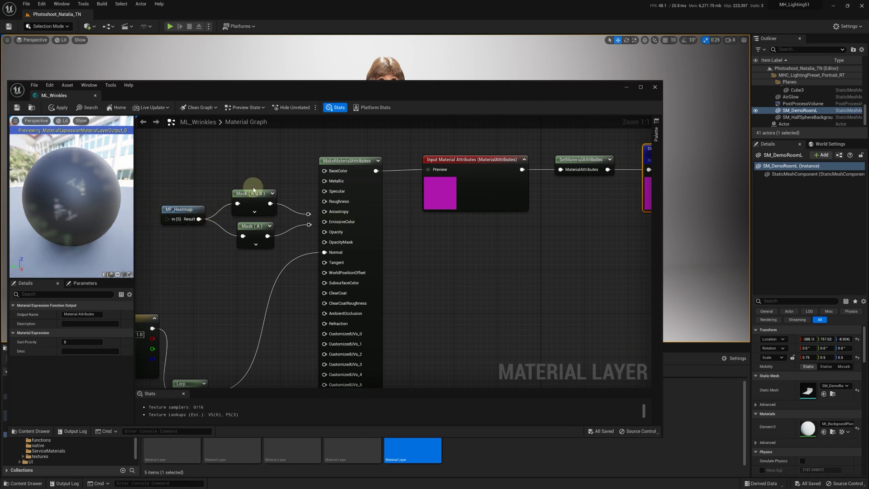
pyautogui.moveTo(309, 213); pyautogui.dragTo(325, 233)
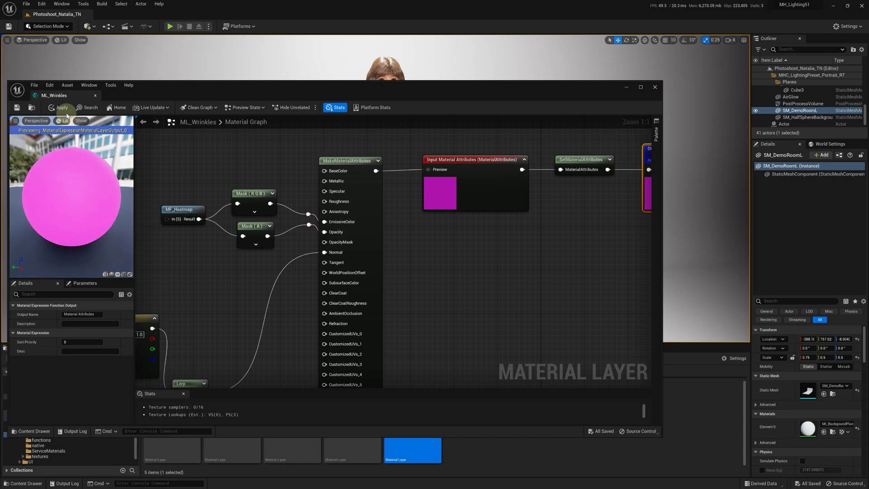
pyautogui.click(18, 108)
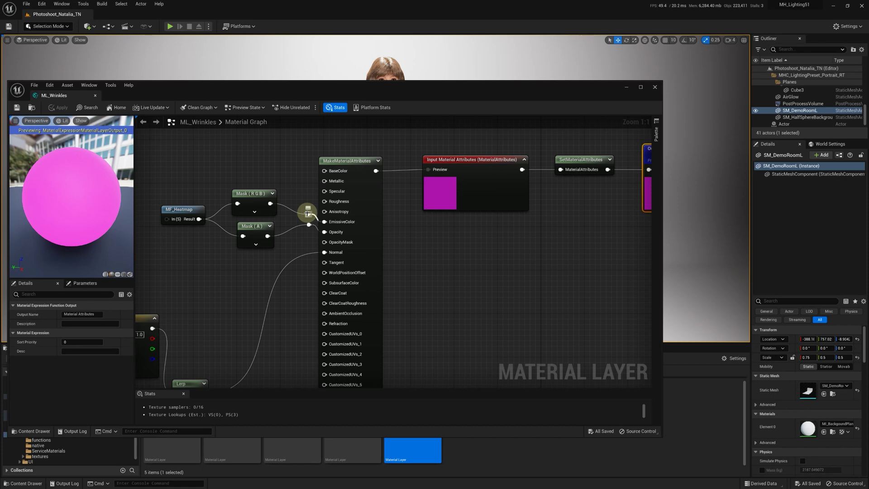
pyautogui.moveTo(308, 213); pyautogui.dragTo(308, 214)
# Step: Close the material editor and go to the project's Content/Blueprints folder
pyautogui.click(656, 87)
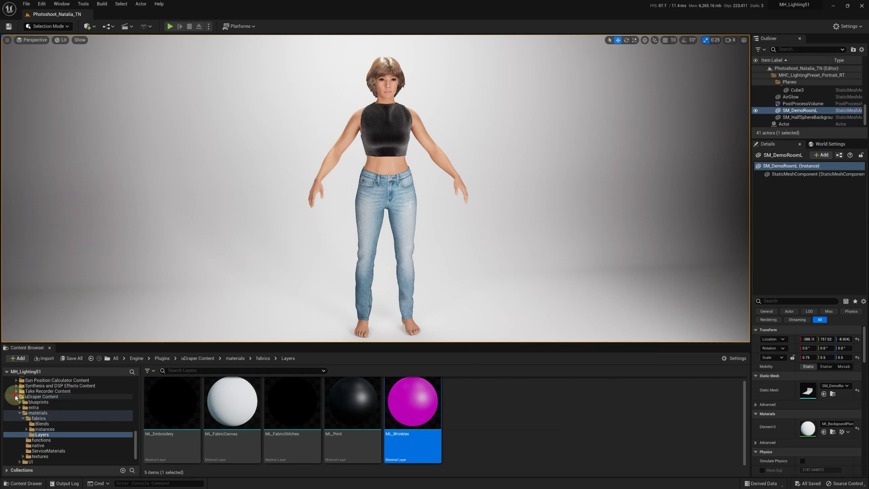
pyautogui.doubleClick(24, 398)
pyautogui.moveTo(135, 439); pyautogui.dragTo(136, 382)
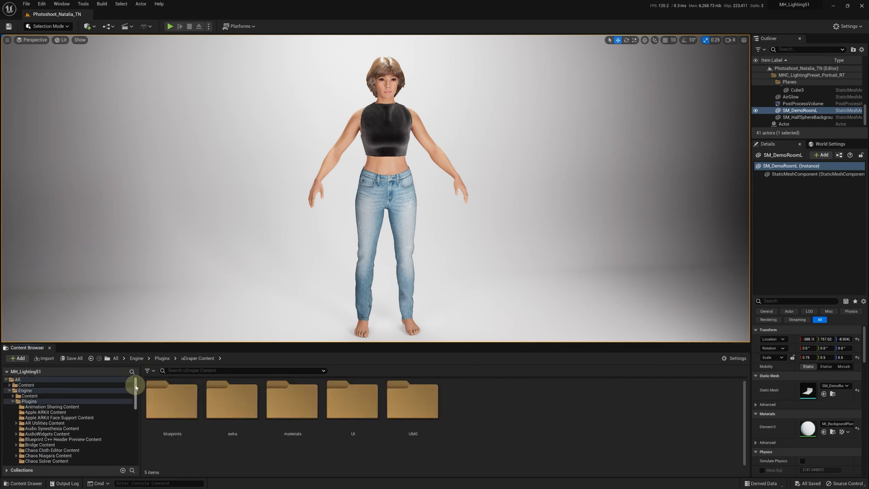
pyautogui.doubleClick(5, 390)
pyautogui.click(9, 384)
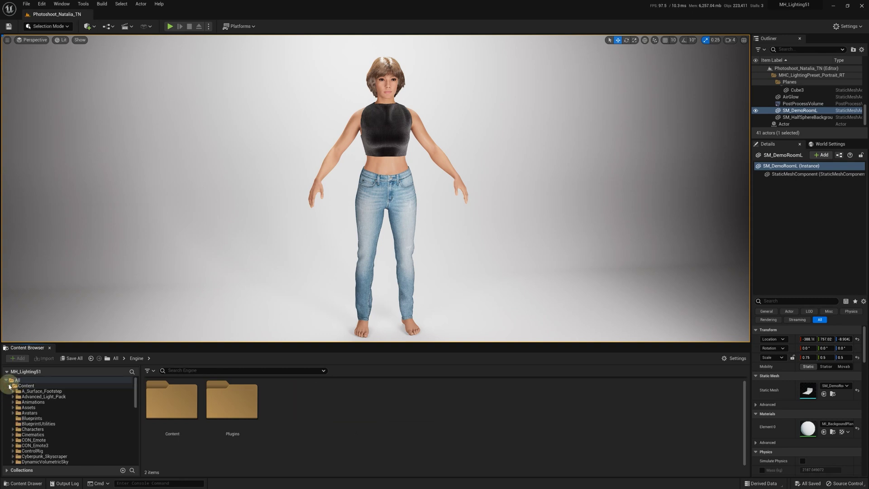
pyautogui.click(53, 419)
# Step: Create the HeatMapComponent Scene Component Blueprint, attach it as HeatMap under Bottom, and open it
pyautogui.rightClick(259, 414)
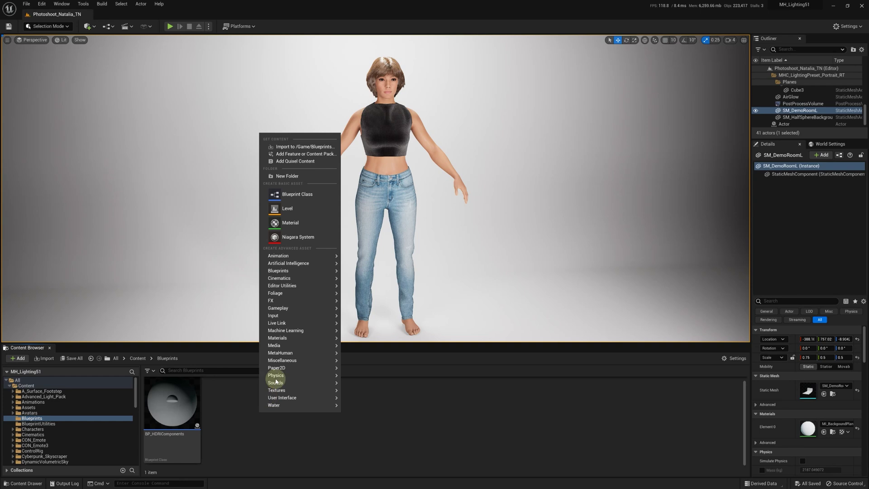
pyautogui.click(302, 195)
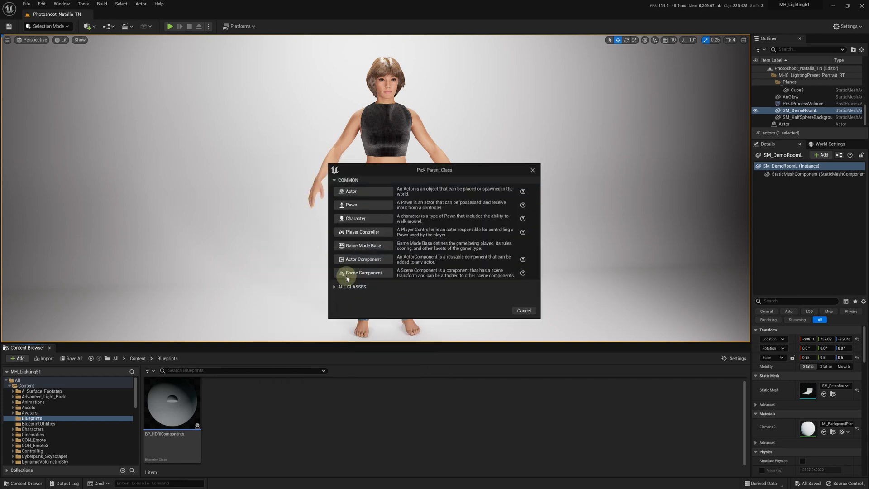
pyautogui.click(348, 274)
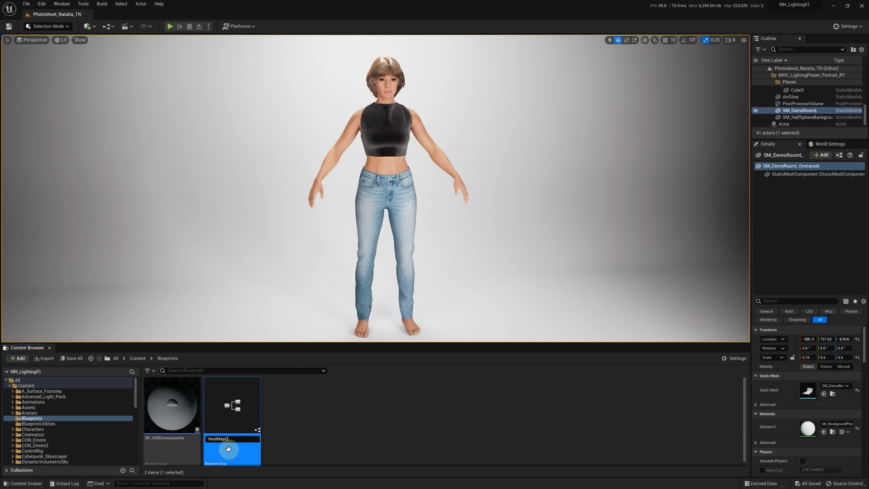
pyautogui.click(304, 394)
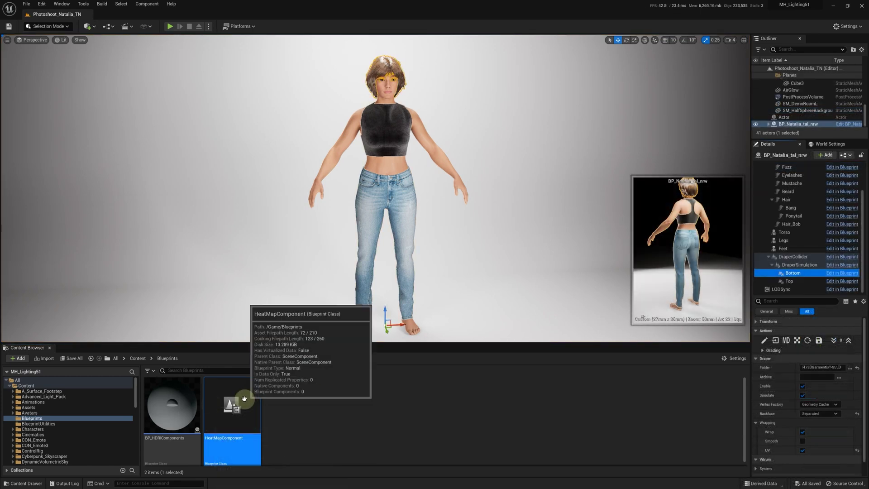
pyautogui.moveTo(243, 402); pyautogui.dragTo(792, 273)
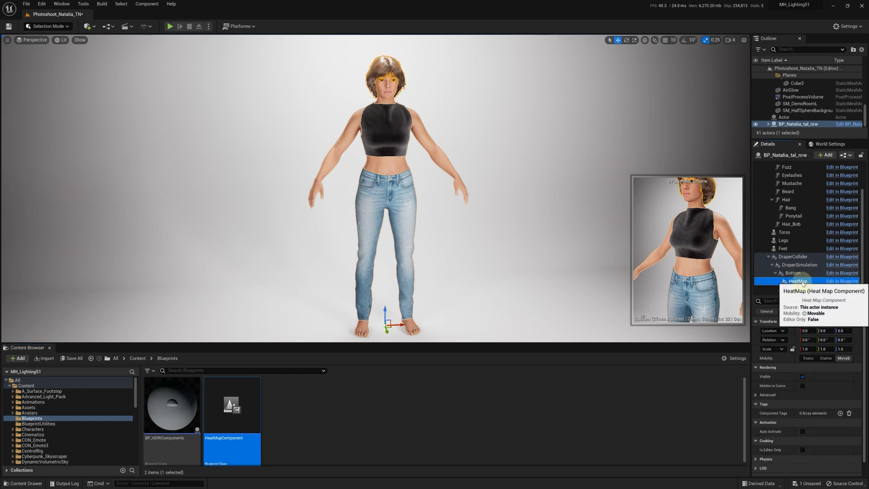
pyautogui.doubleClick(233, 396)
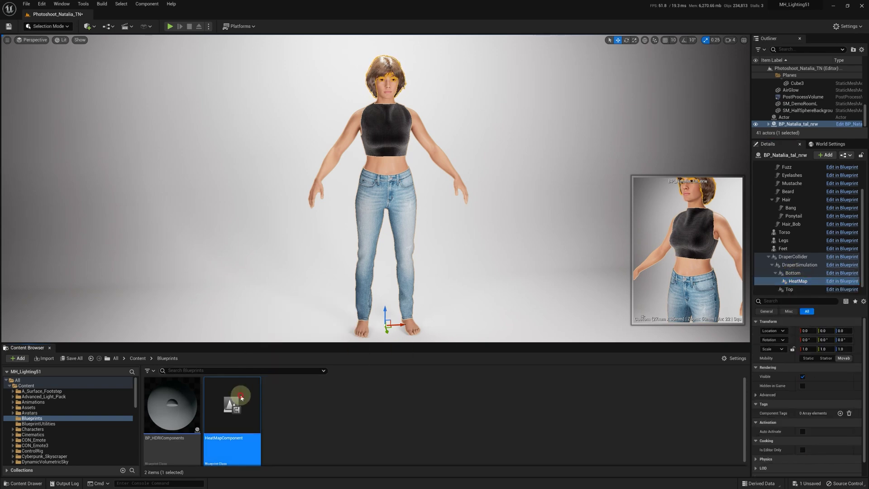
# Step: Add a Call In Editor custom event named ToggleHeatMp, then save, compile and run it
pyautogui.moveTo(255, 273); pyautogui.dragTo(227, 178, button='right')
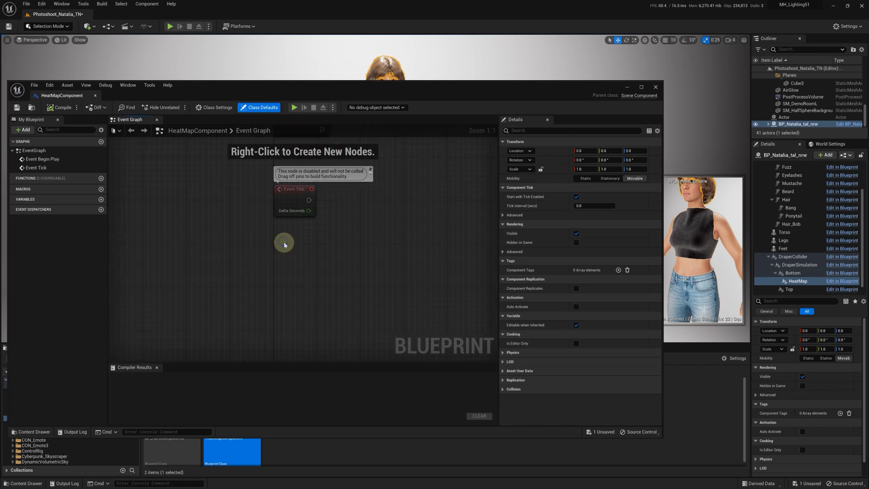
pyautogui.rightClick(284, 243)
pyautogui.write('custom')
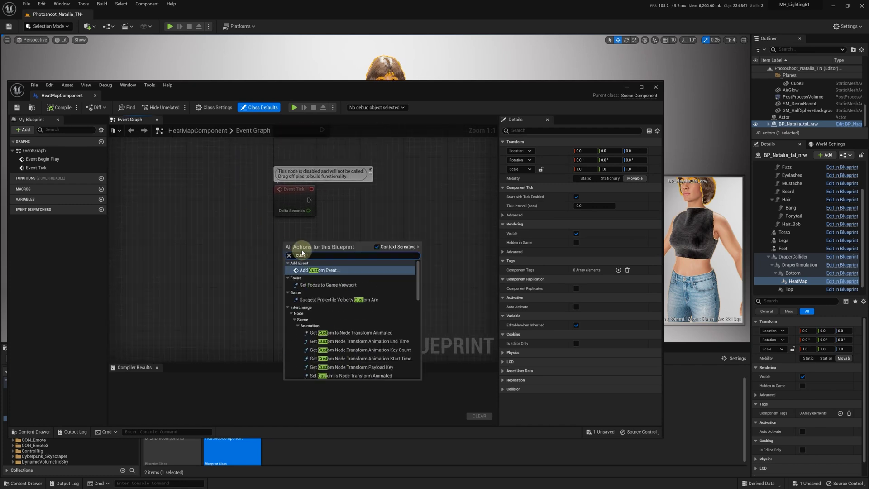
pyautogui.click(318, 270)
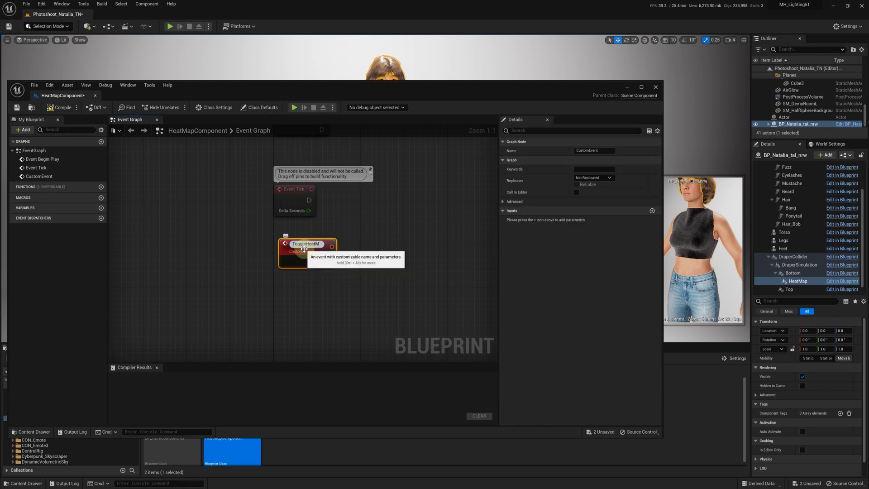
pyautogui.click(357, 247)
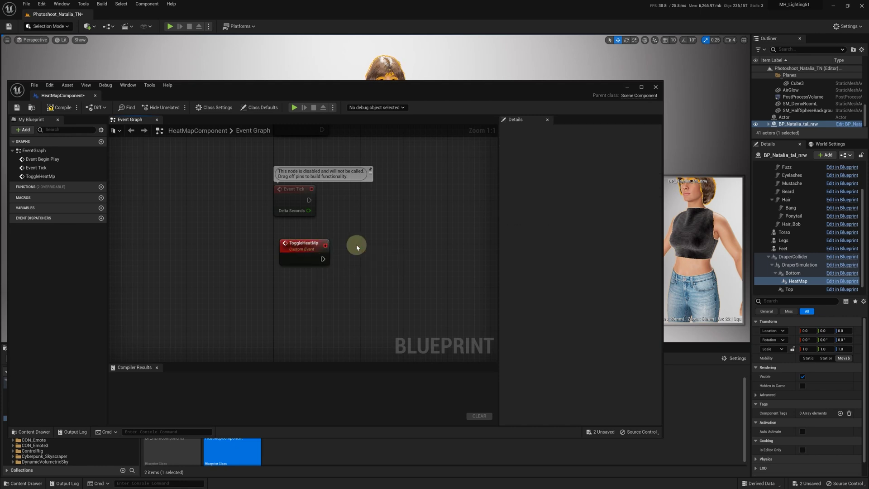
pyautogui.click(321, 252)
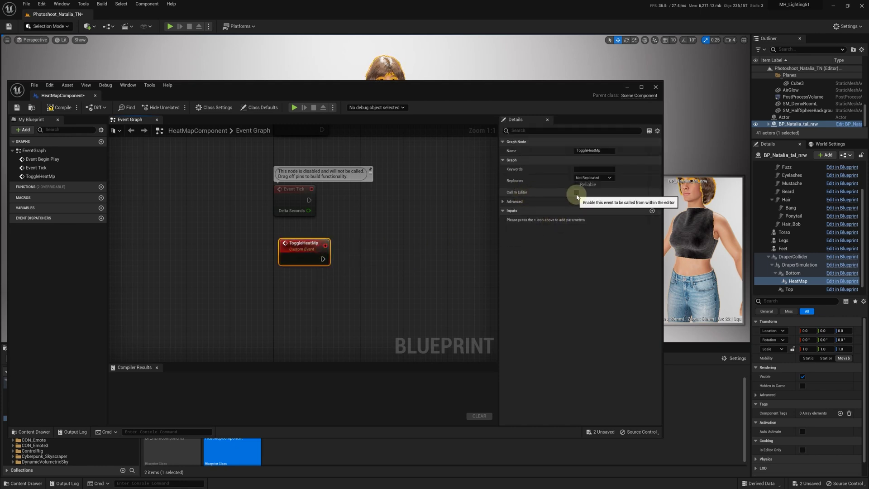
pyautogui.click(19, 110)
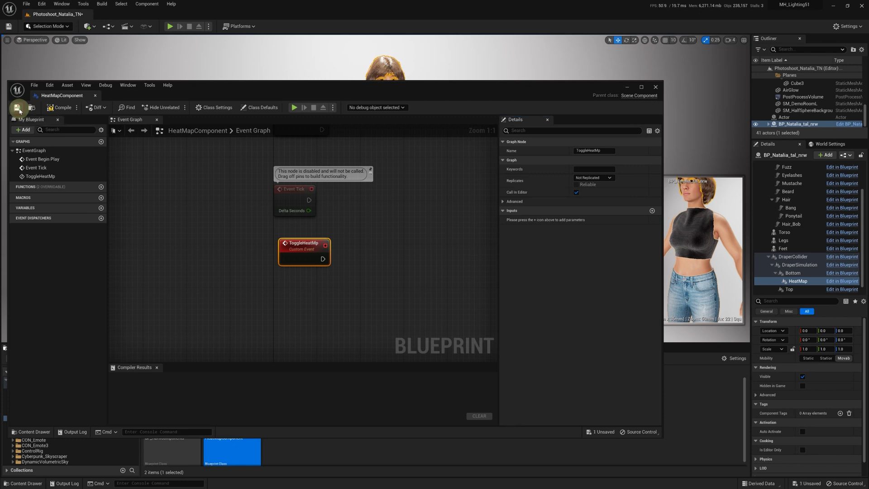
pyautogui.click(59, 107)
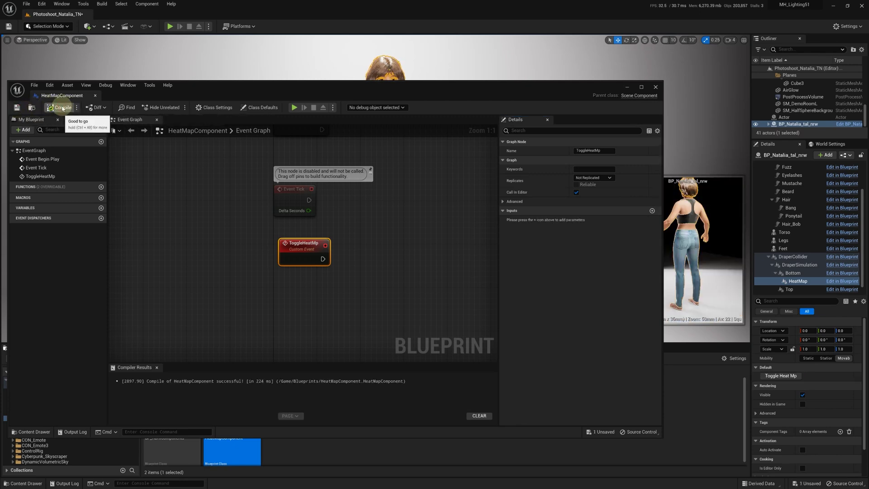
pyautogui.click(789, 377)
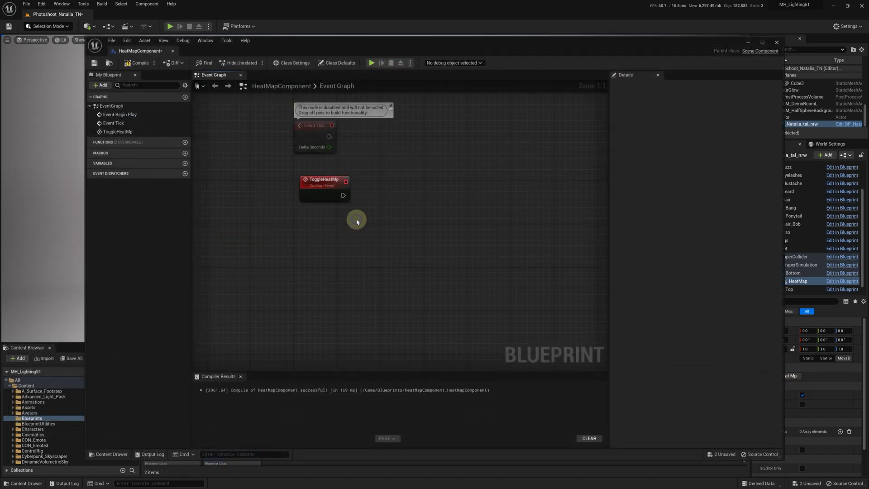
# Step: Make ToggleHeatMp cast the component's Get Attach Parent result to DraperGarment
pyautogui.rightClick(357, 221)
pyautogui.write('get att')
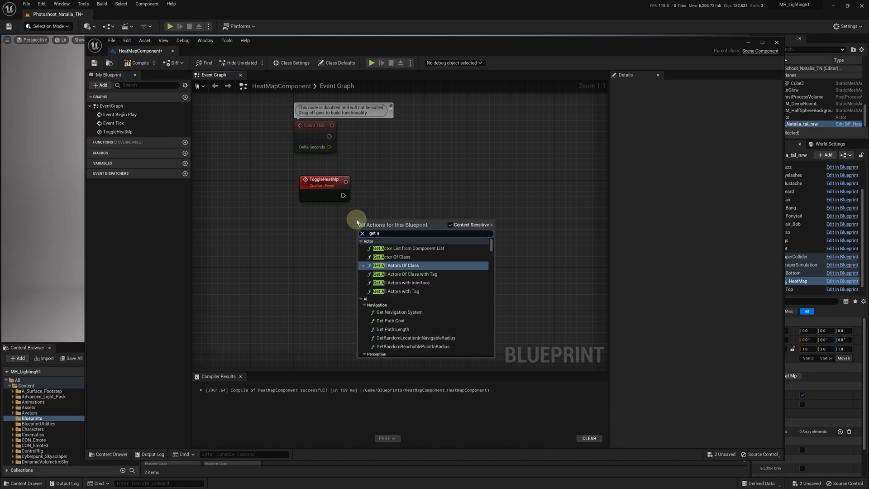
pyautogui.click(391, 299)
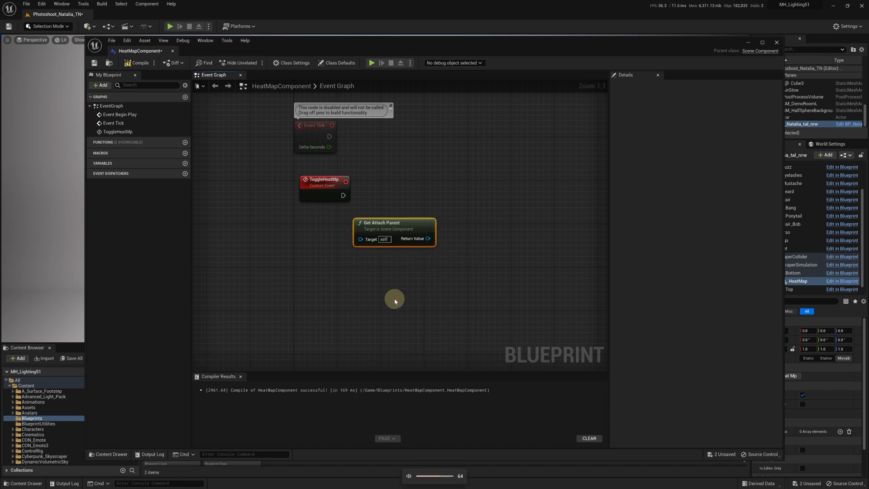
pyautogui.moveTo(427, 238); pyautogui.dragTo(495, 229)
pyautogui.write('cast drape')
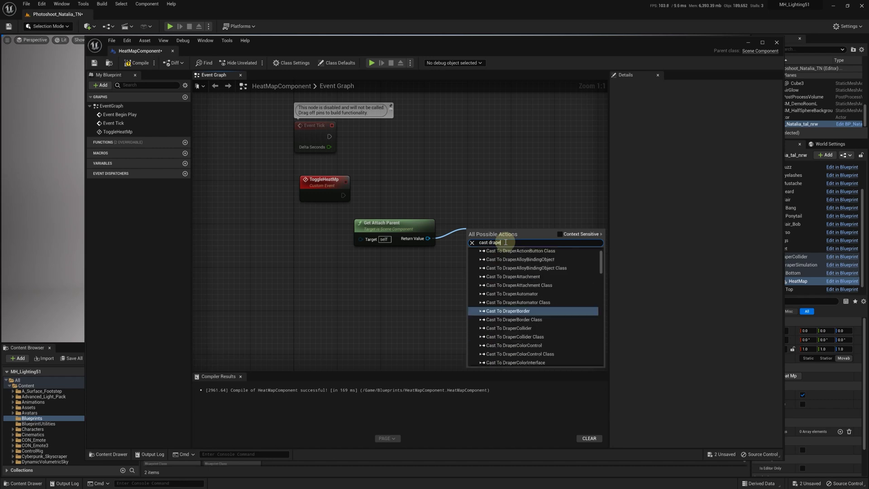
pyautogui.write('rg')
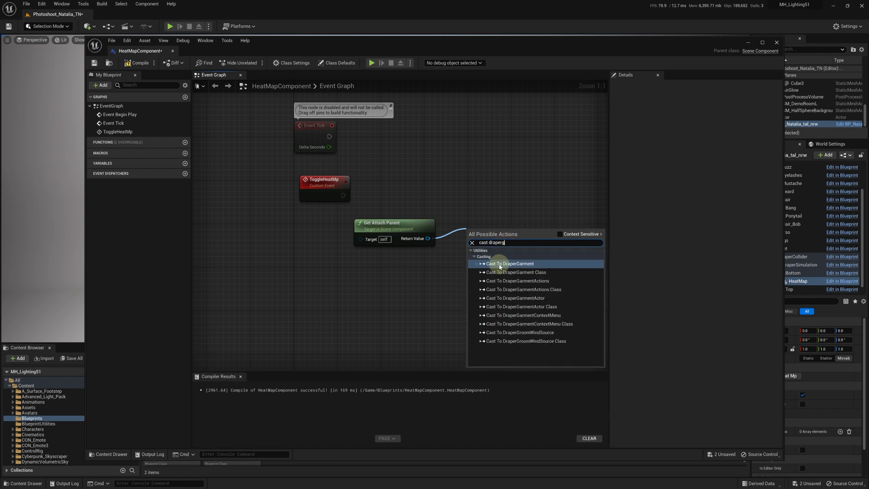
pyautogui.click(501, 264)
pyautogui.moveTo(343, 196); pyautogui.dragTo(464, 187)
pyautogui.moveTo(421, 220); pyautogui.dragTo(333, 215)
pyautogui.moveTo(482, 190)
pyautogui.mouseDown()
pyautogui.moveTo(406, 184)
pyautogui.moveTo(507, 199)
pyautogui.moveTo(491, 196)
pyautogui.mouseUp()
# Step: Add a Heatmap node whose Target is the cast DraperGarment
pyautogui.write('heatmap')
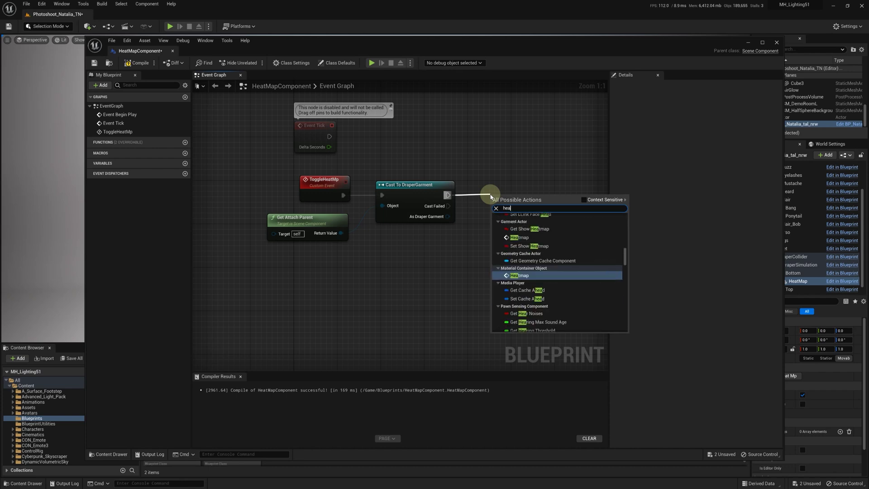
pyautogui.click(518, 234)
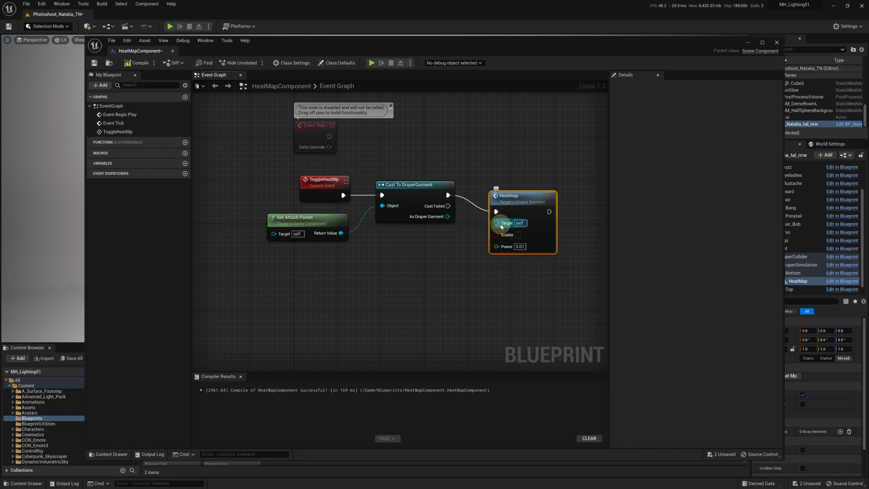
pyautogui.moveTo(448, 217); pyautogui.dragTo(497, 222)
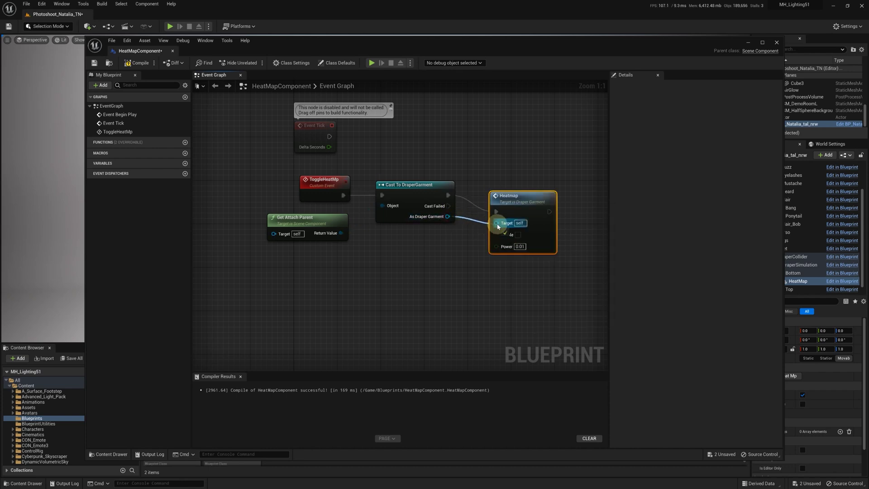
pyautogui.moveTo(537, 199); pyautogui.dragTo(554, 180)
# Step: Route the cast through a Flip Flop into Heatmap, feeding Is A into Enable
pyautogui.rightClick(471, 165)
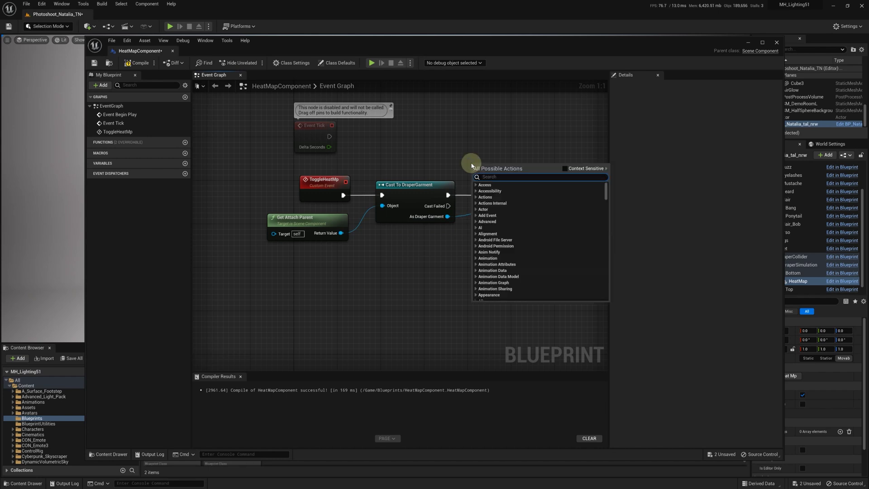
pyautogui.write('flip')
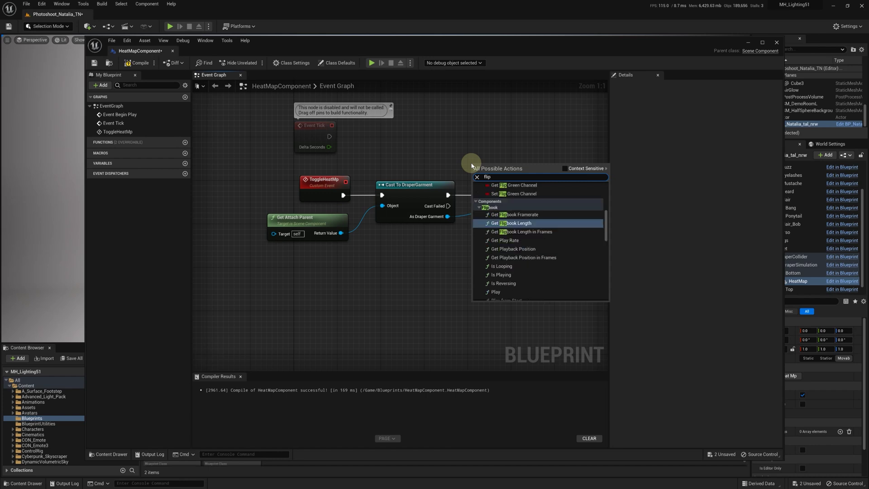
pyautogui.write('flop')
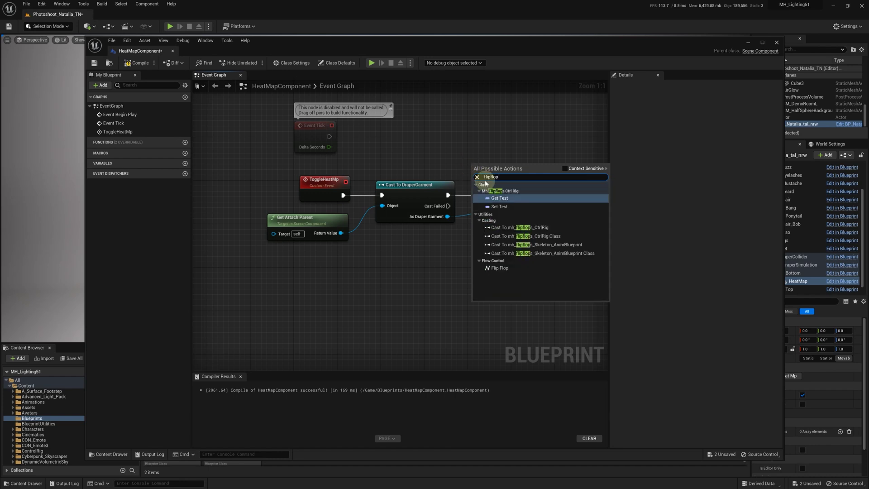
pyautogui.click(500, 268)
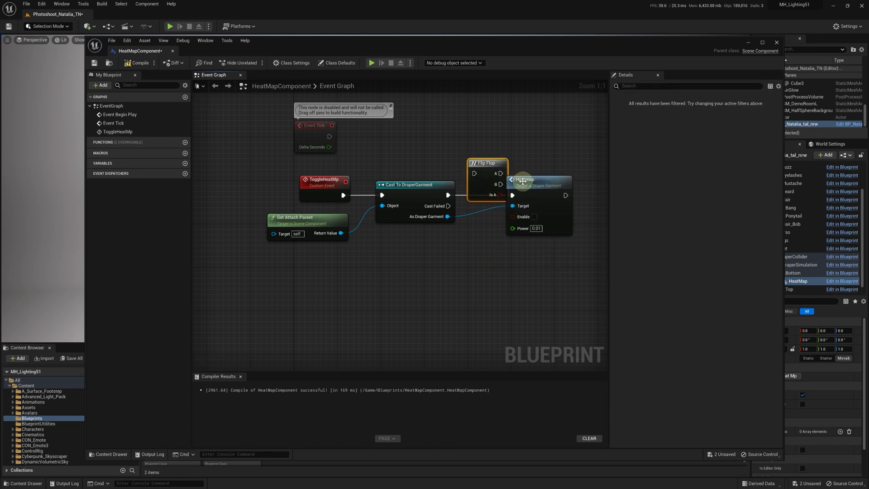
pyautogui.moveTo(522, 181); pyautogui.dragTo(566, 181)
pyautogui.moveTo(447, 195); pyautogui.dragTo(556, 196)
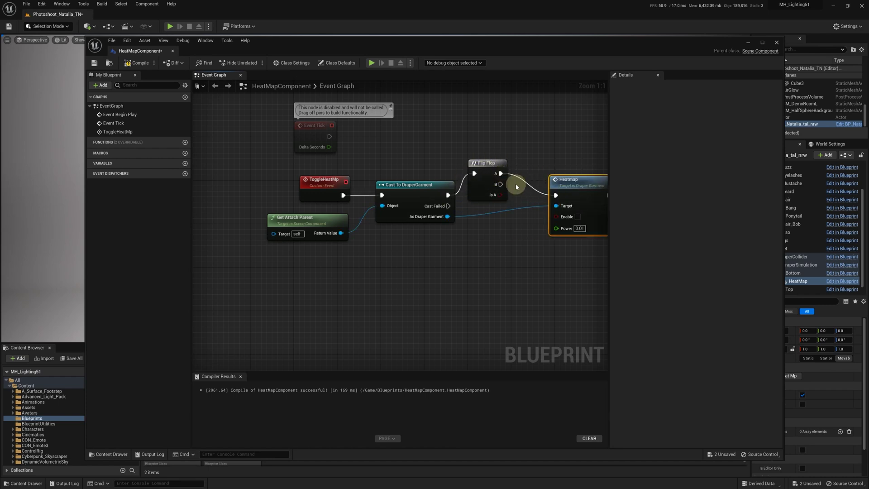
pyautogui.moveTo(501, 185); pyautogui.dragTo(556, 195)
pyautogui.moveTo(500, 194); pyautogui.dragTo(560, 220)
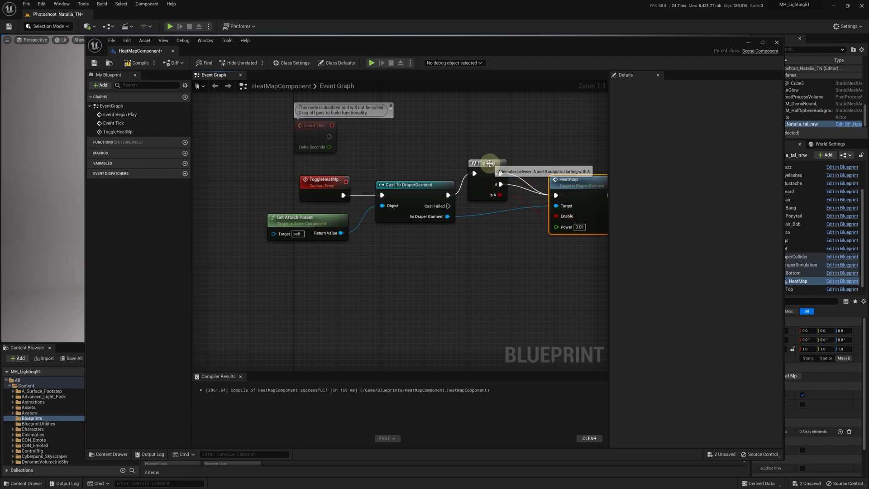
pyautogui.moveTo(484, 163); pyautogui.dragTo(485, 185)
pyautogui.doubleClick(485, 238)
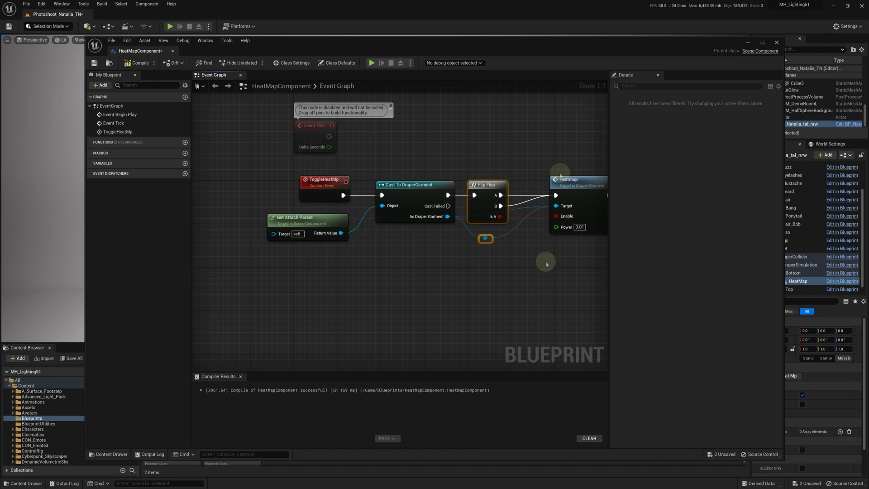
# Step: Compile and save HeatMapComponent, then close the Blueprint editor
pyautogui.click(137, 62)
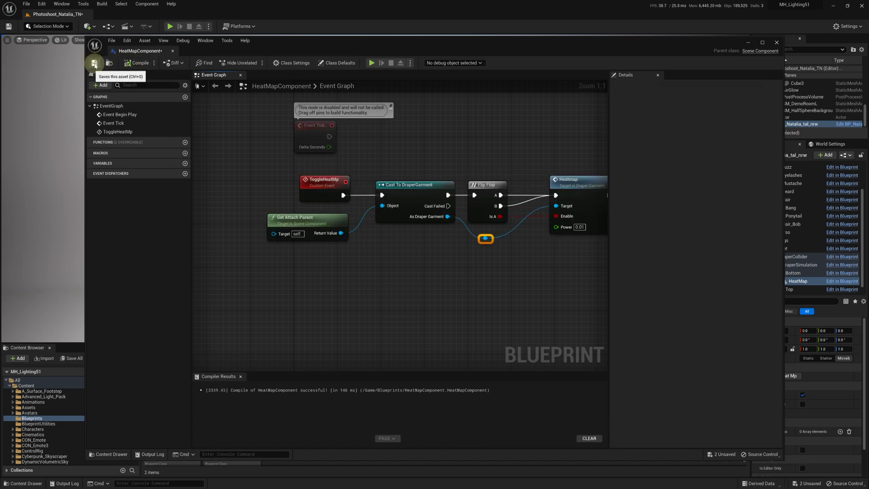
pyautogui.click(94, 62)
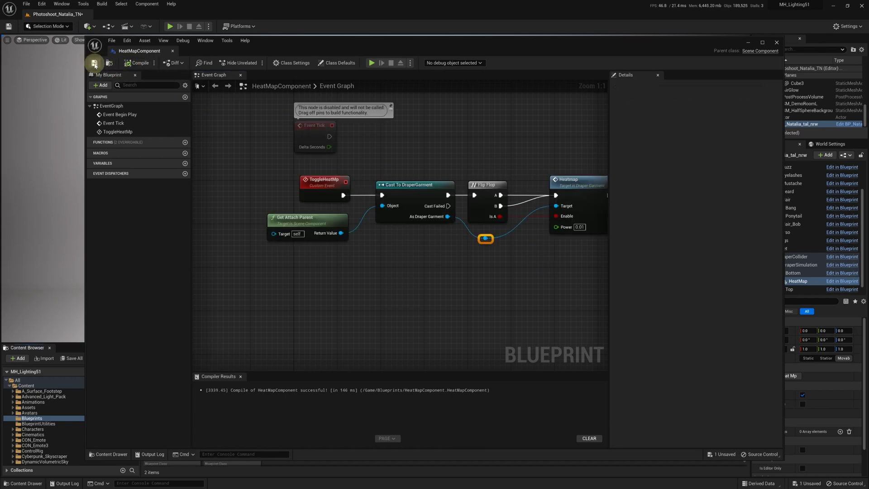
pyautogui.click(777, 42)
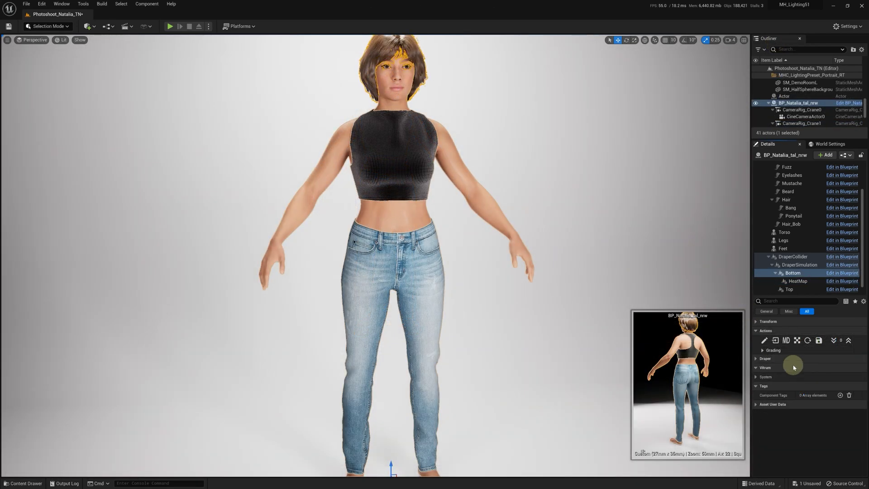
# Step: Open the Draper Editor, play the level, and toggle the HeatMap component on for the jeans
pyautogui.click(764, 341)
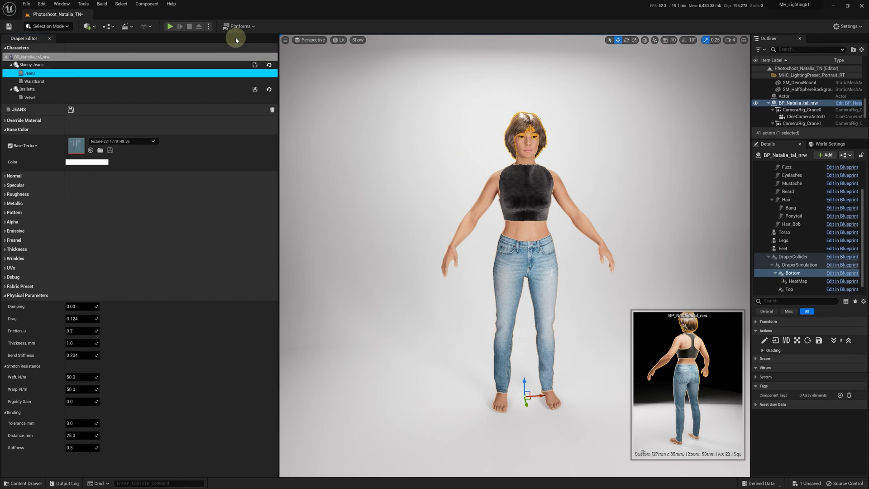
pyautogui.click(171, 28)
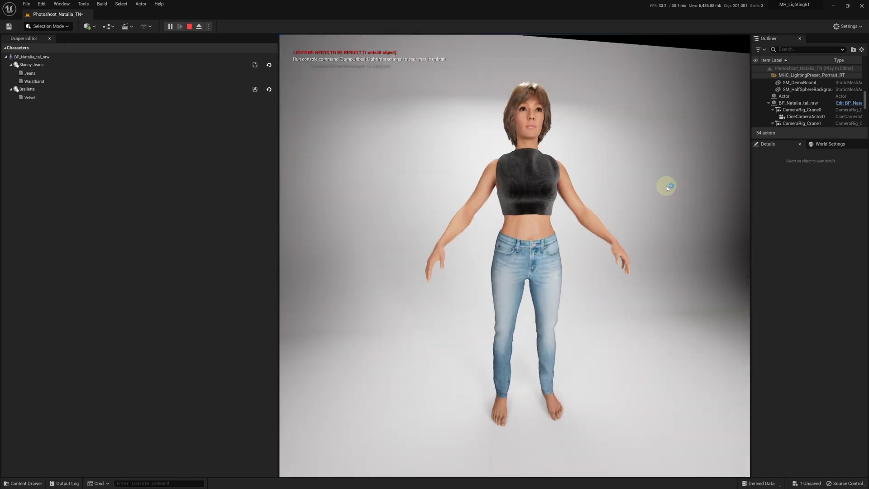
pyautogui.click(793, 102)
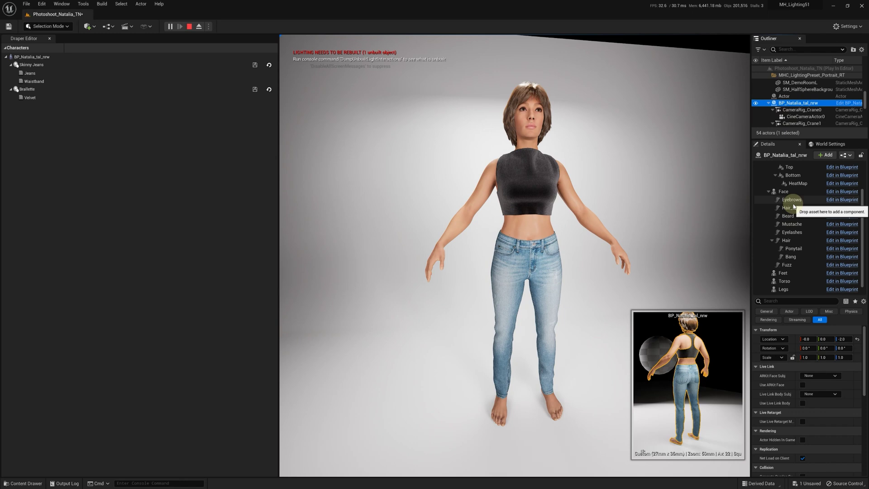
pyautogui.click(797, 183)
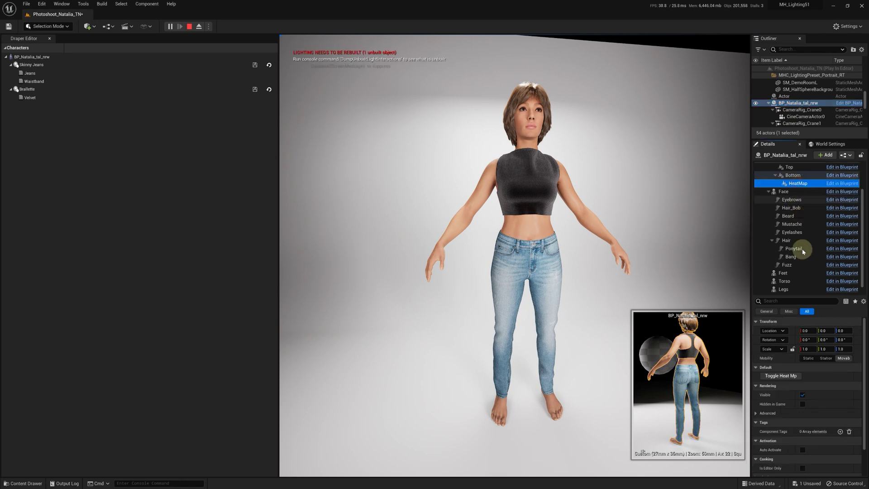
pyautogui.click(779, 376)
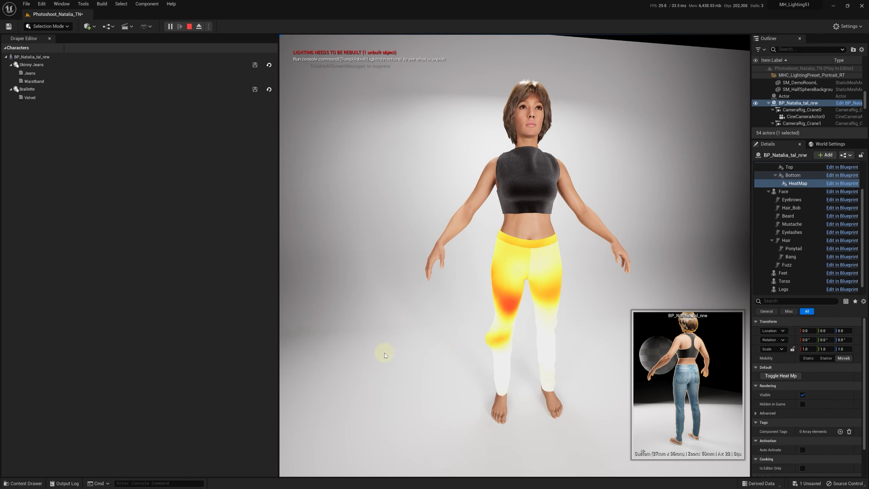
pyautogui.click(31, 82)
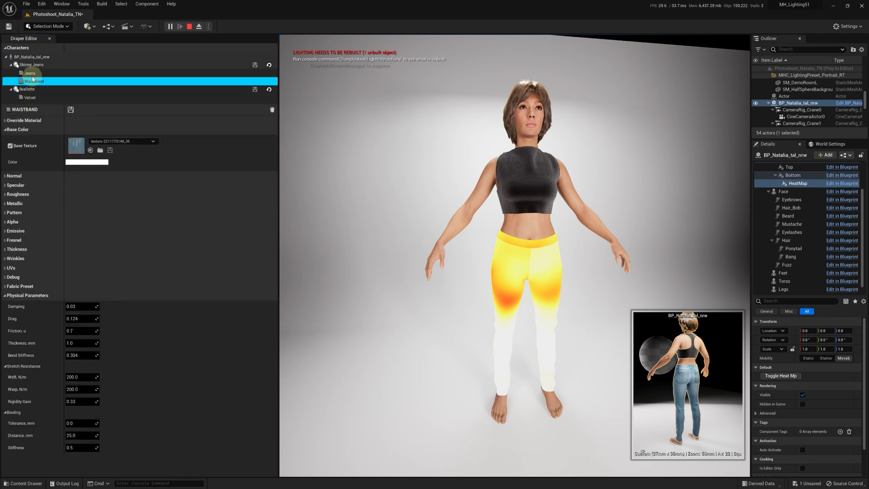
# Step: Try Waistband Weft and Warp values of 300, 500 and 700 while watching the heat map
pyautogui.click(29, 73)
pyautogui.click(33, 81)
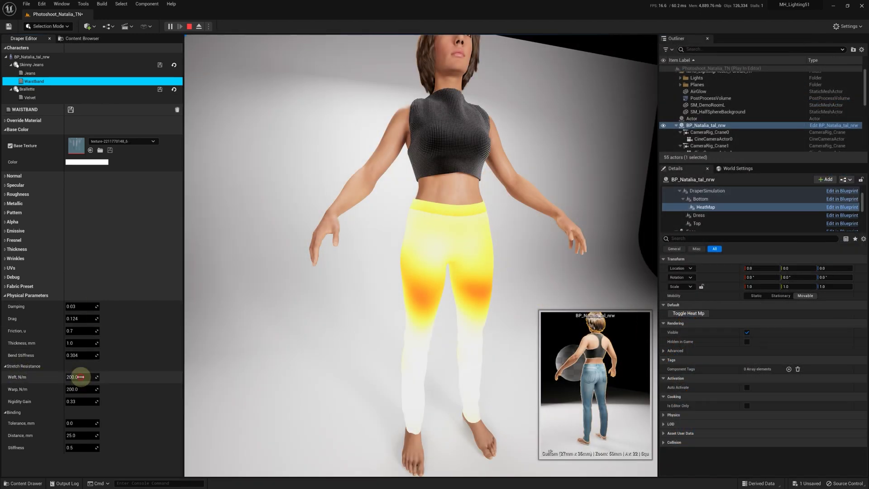
pyautogui.click(82, 377)
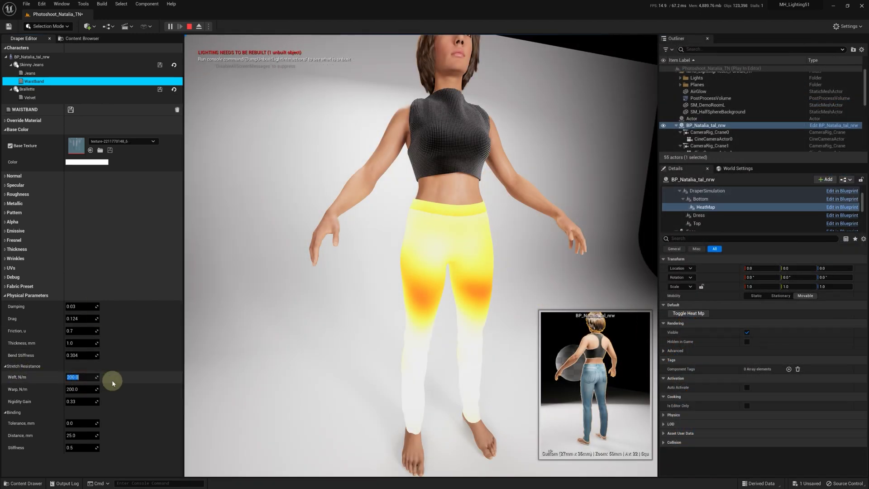
pyautogui.write('300')
pyautogui.click(74, 390)
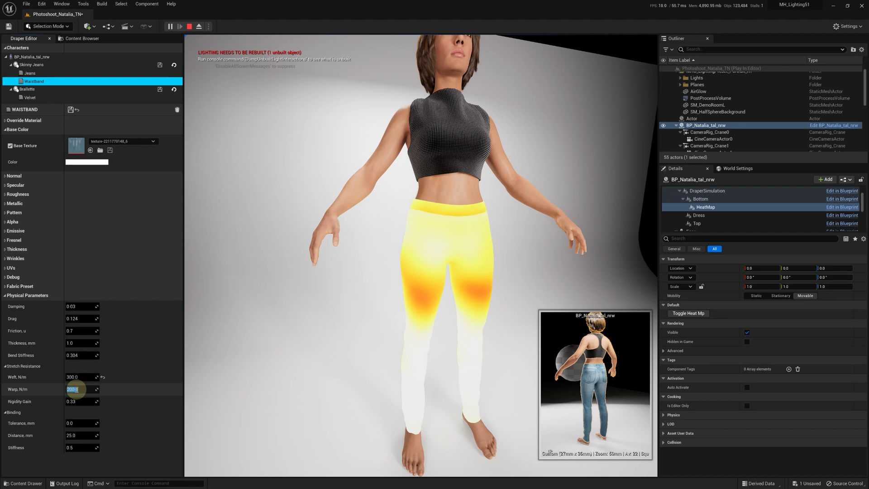
pyautogui.press('Return')
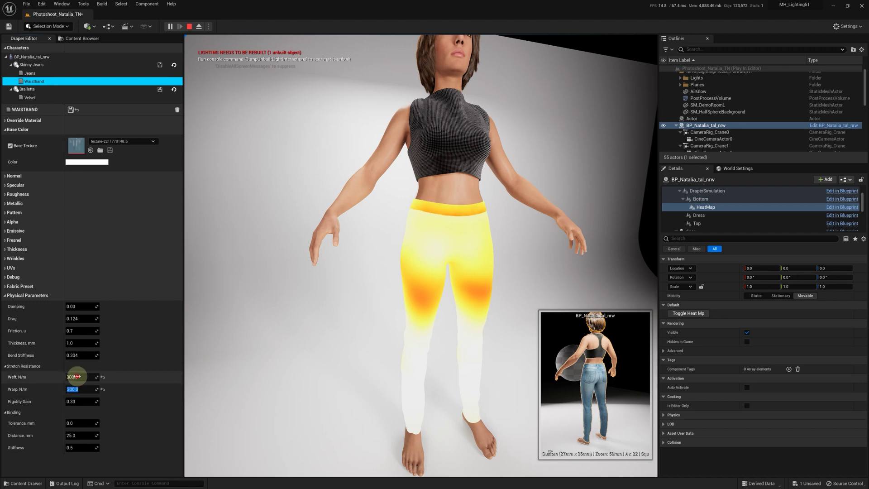
pyautogui.click(81, 388)
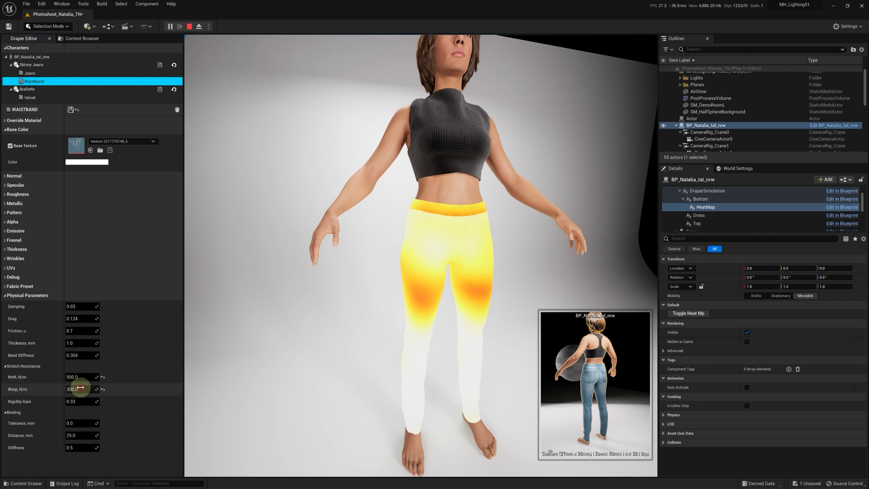
pyautogui.press('Return')
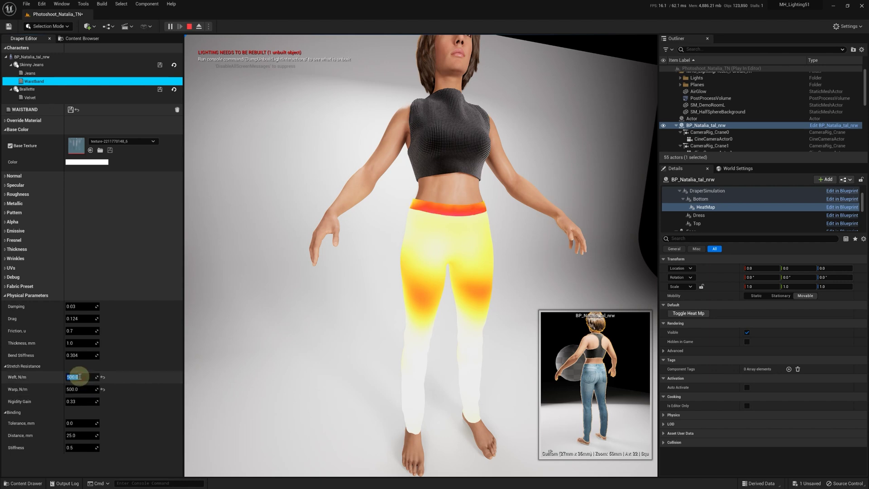
pyautogui.click(77, 388)
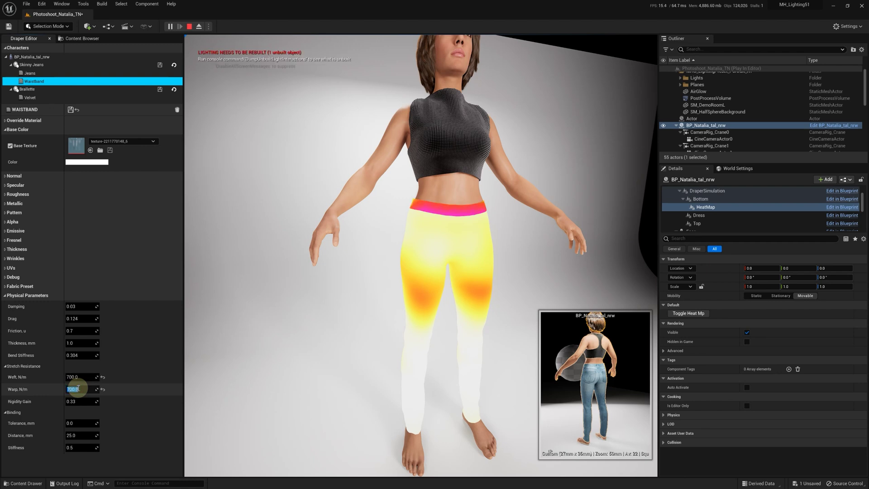
# Step: Reset the Waistband's Weft and Warp to their default 200
pyautogui.click(103, 377)
pyautogui.click(103, 390)
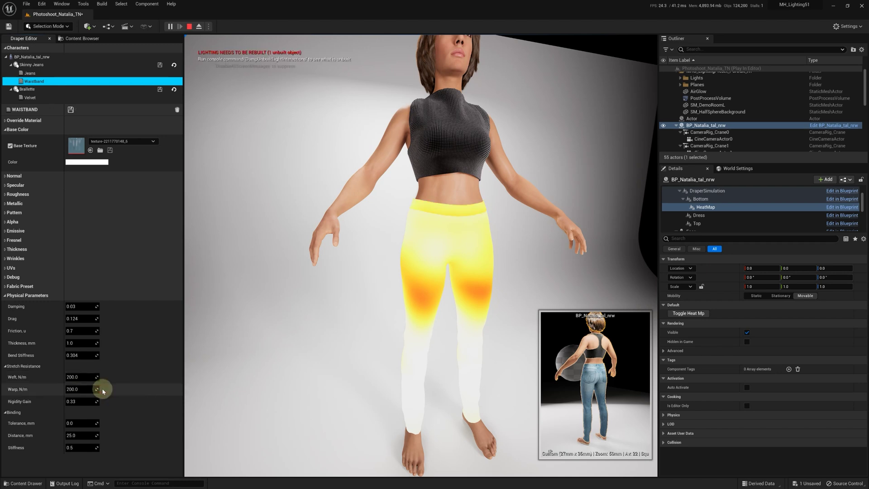
pyautogui.click(55, 82)
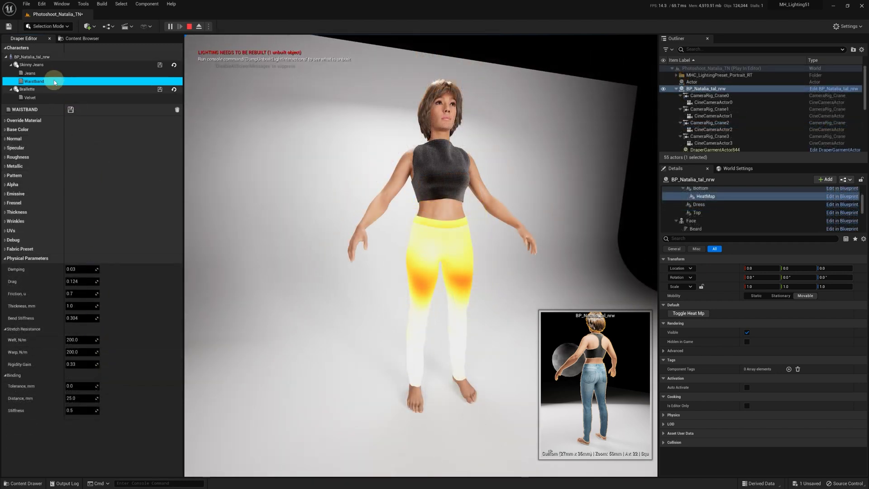
pyautogui.click(46, 73)
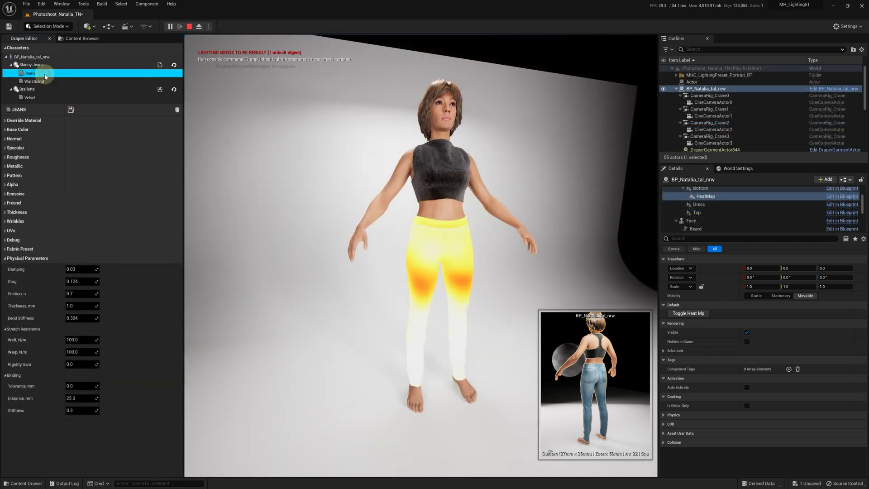
# Step: Try Jeans Weft and Warp stretch values of 50 and 150, then end the simulation
pyautogui.click(84, 340)
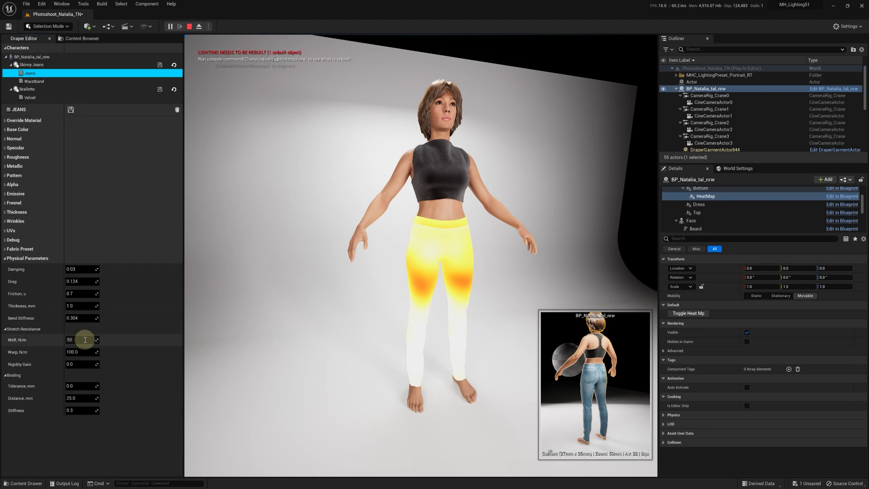
pyautogui.press('Tab')
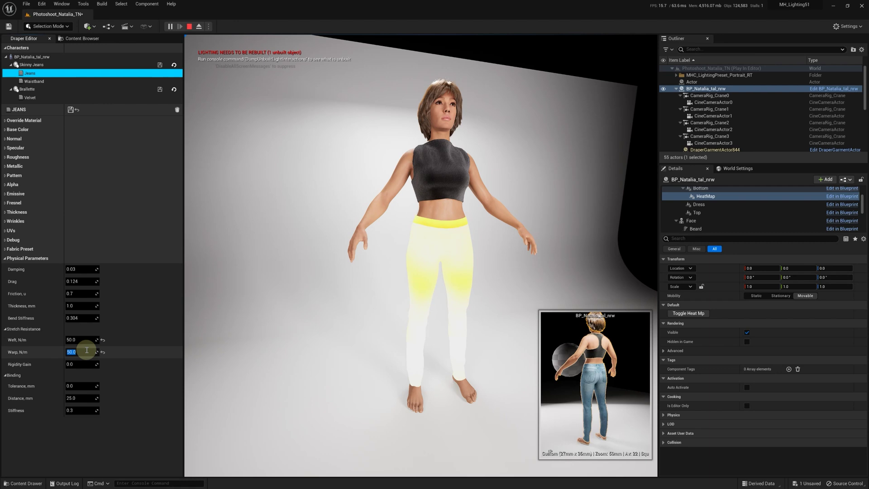
pyautogui.click(86, 340)
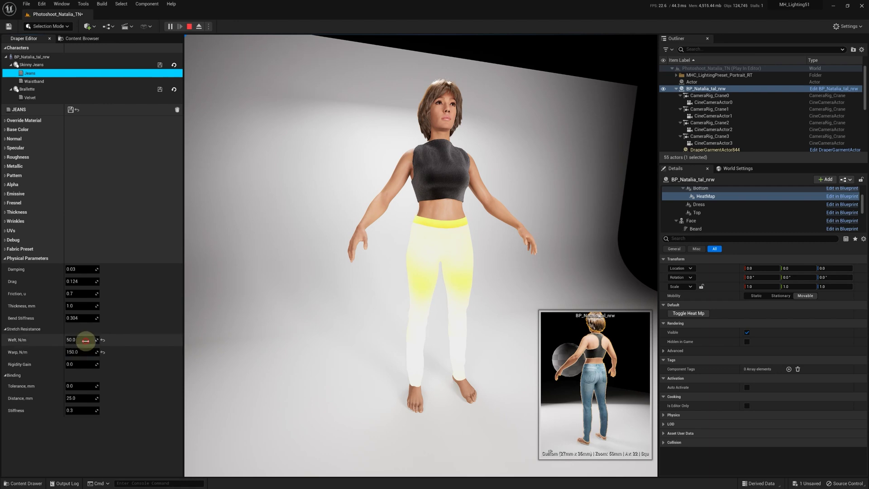
pyautogui.press('Return')
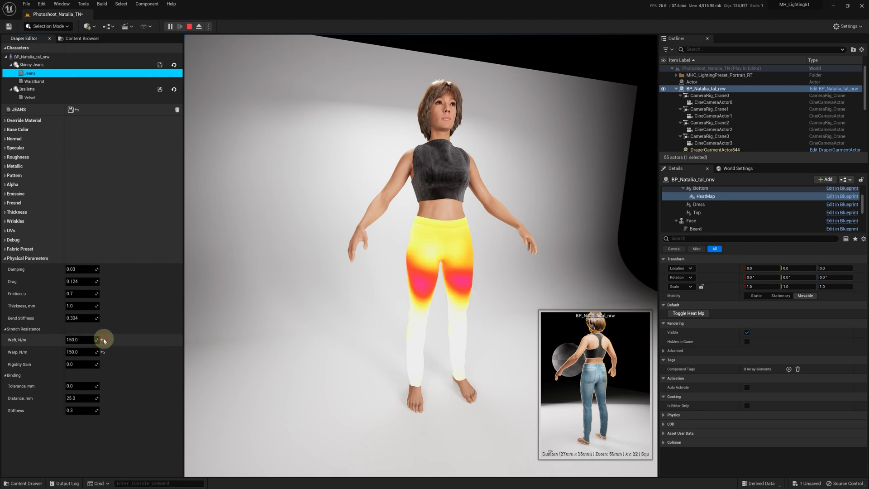
pyautogui.click(101, 340)
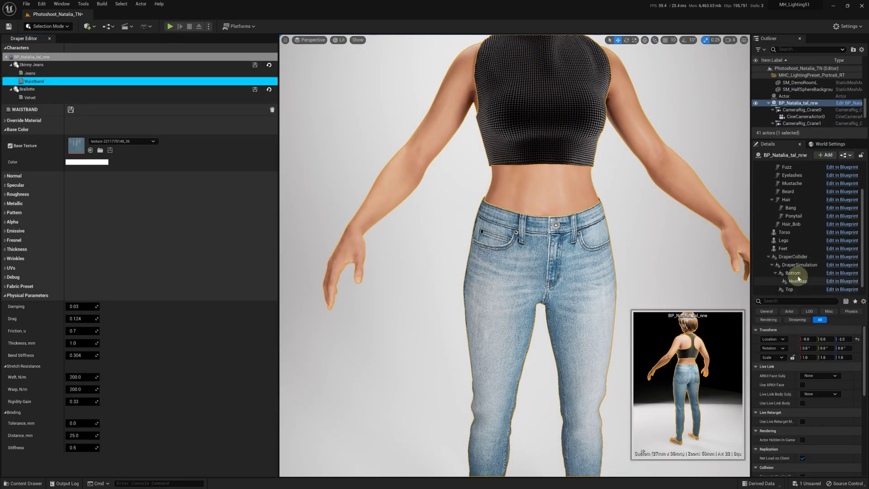
# Step: Change the Bottom garment's Grading size from M to S
pyautogui.click(803, 273)
pyautogui.click(762, 350)
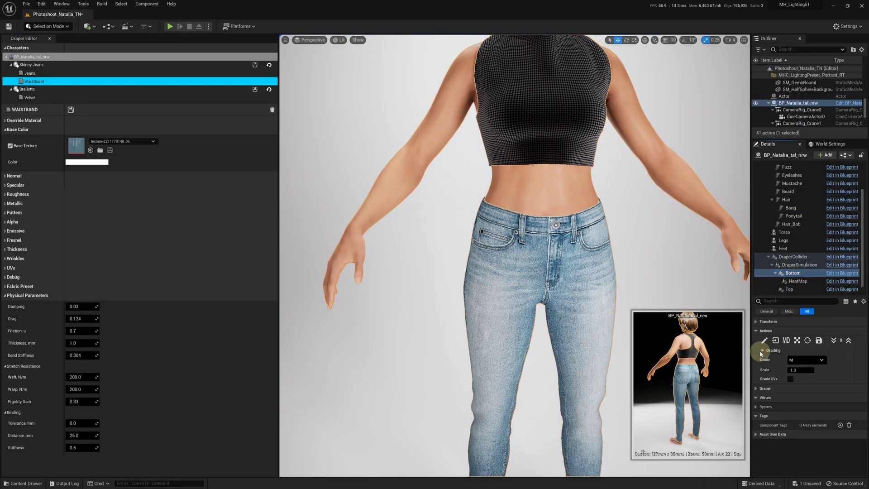
pyautogui.click(806, 361)
pyautogui.click(793, 369)
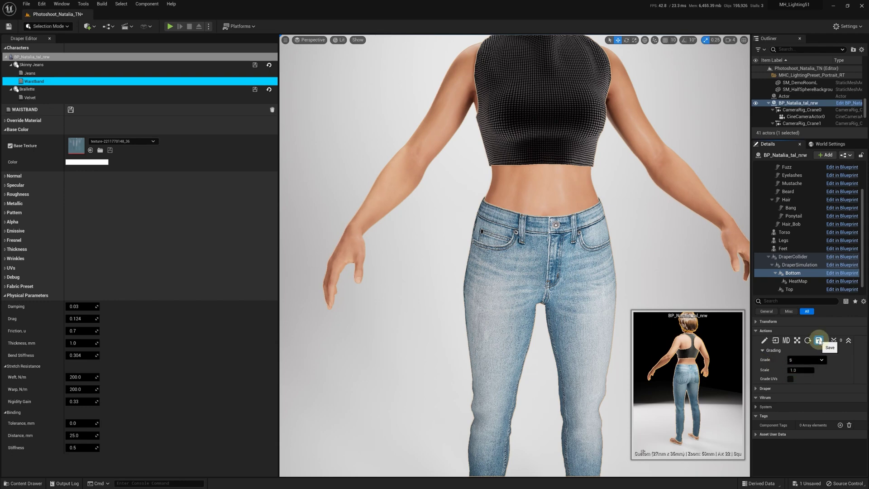
# Step: Play the level, toggle the jeans' heat map on to inspect it, then stop
pyautogui.click(170, 26)
pyautogui.click(797, 102)
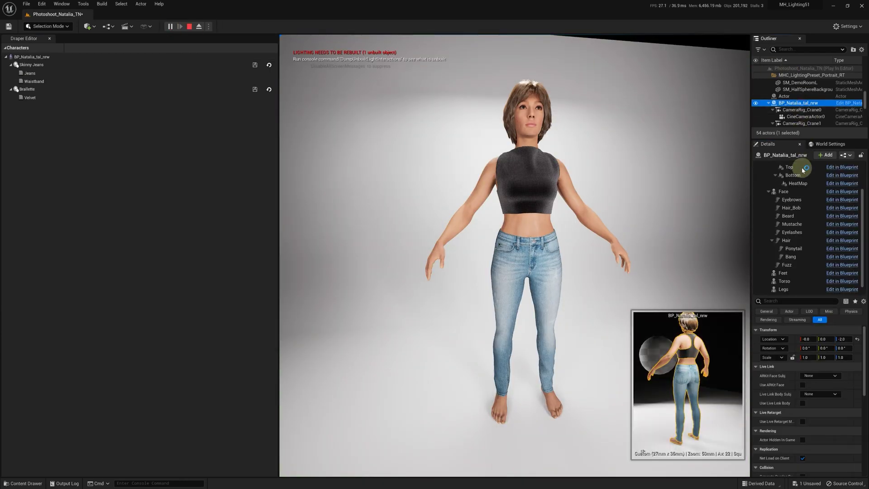
pyautogui.click(799, 183)
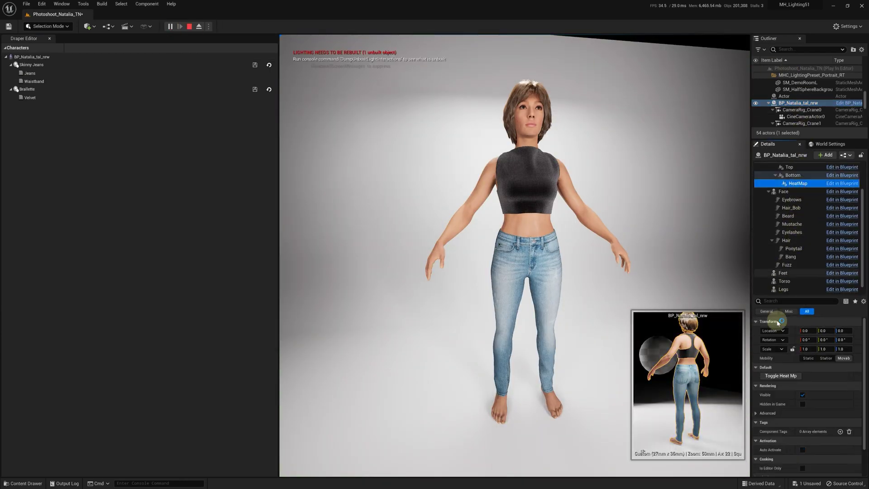
pyautogui.click(781, 375)
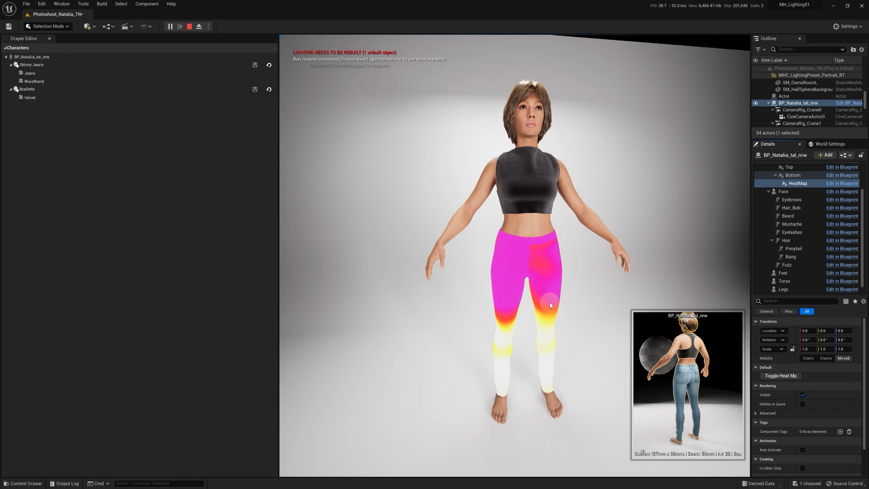
pyautogui.click(190, 26)
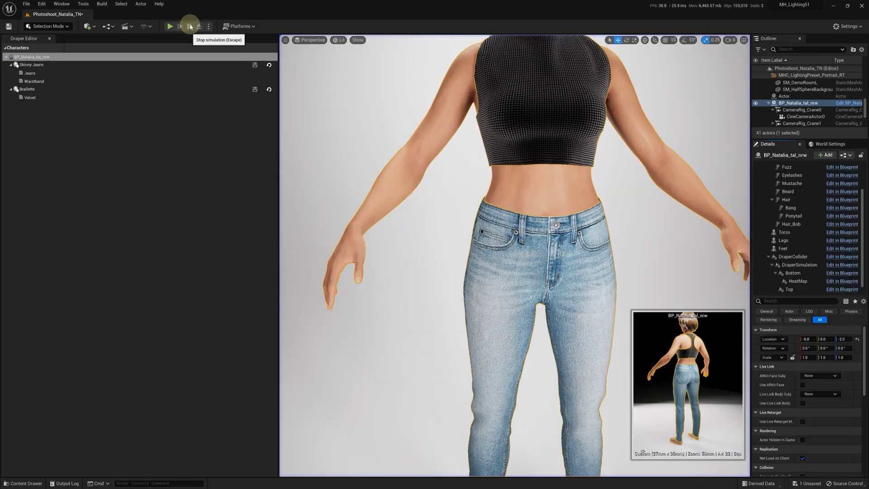
# Step: Change the Bottom jeans garment's grade to size L
pyautogui.click(793, 273)
pyautogui.click(762, 351)
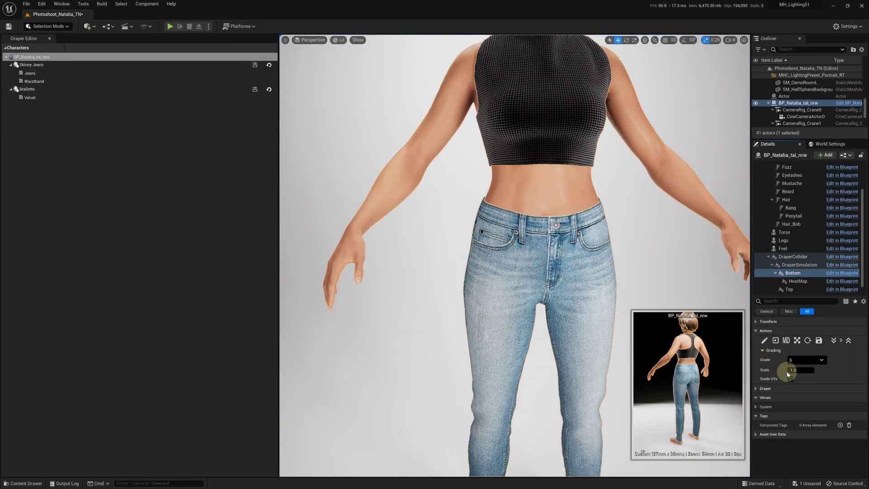
pyautogui.click(804, 360)
pyautogui.click(792, 382)
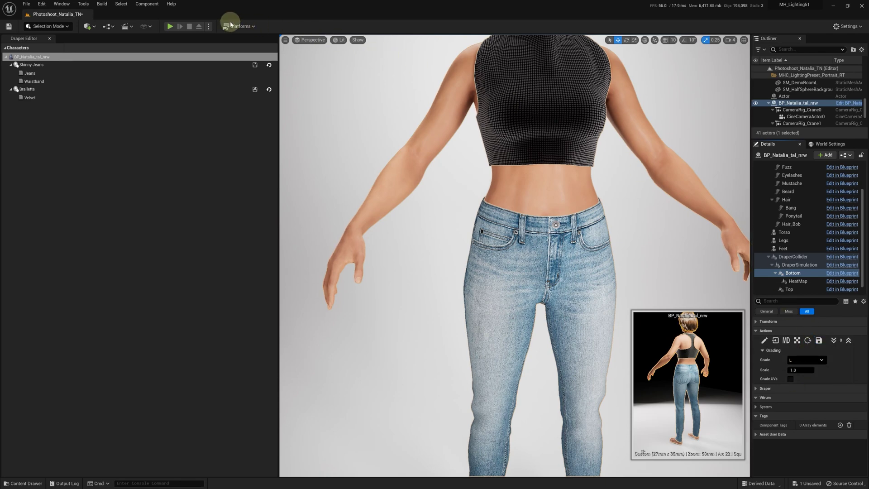
# Step: Run the level and toggle the character's HeatMap on to show the jeans' heat map
pyautogui.click(170, 27)
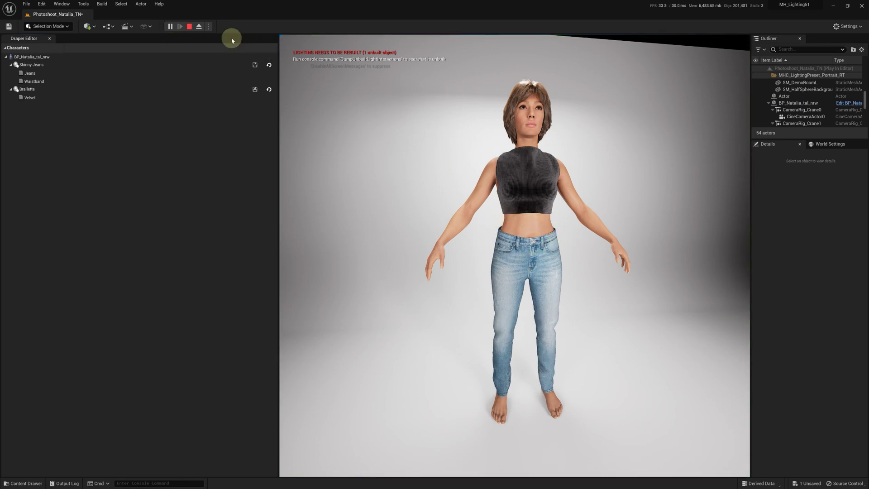
pyautogui.click(797, 103)
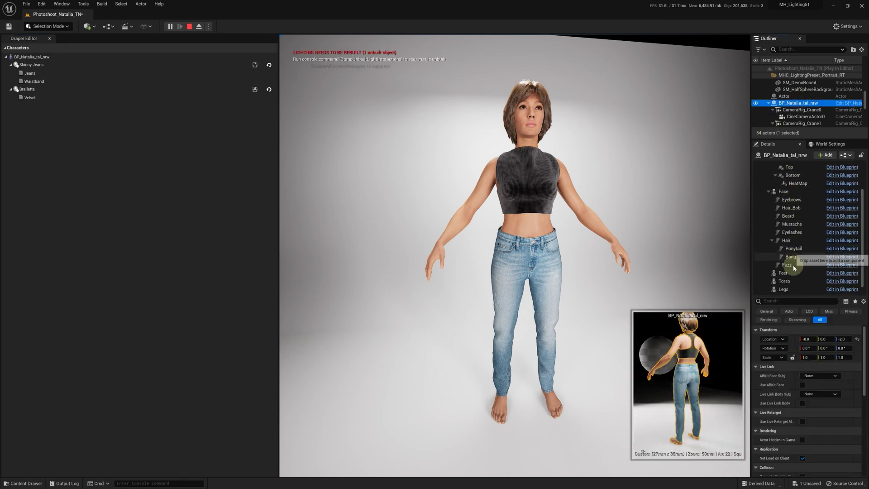
pyautogui.click(799, 184)
pyautogui.click(771, 376)
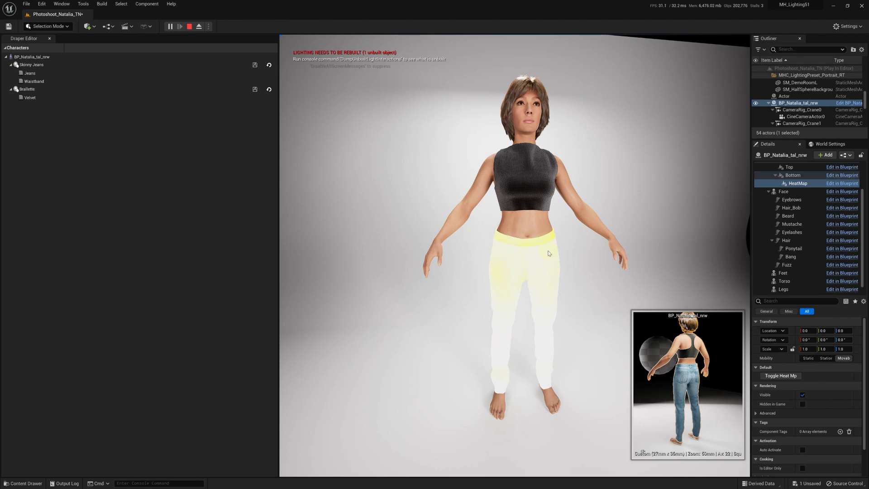
# Step: Move the HeatMap component under Dress and test it, showing red strain at the chest
pyautogui.click(190, 26)
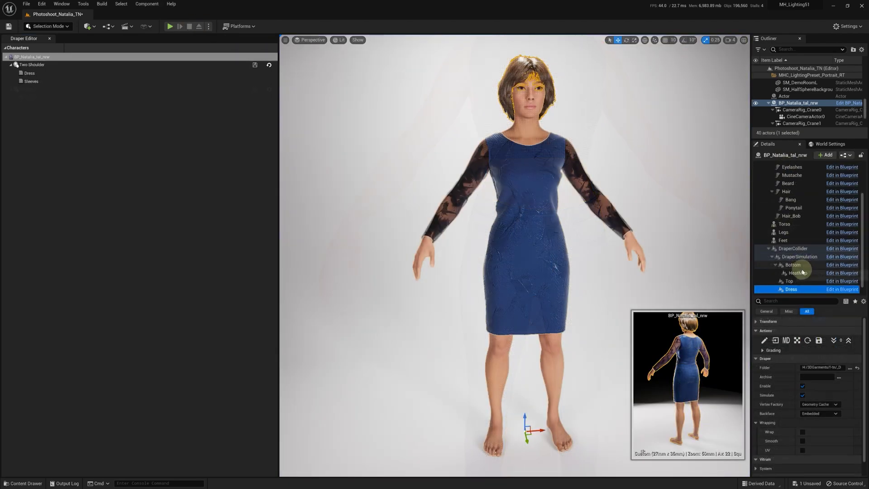
pyautogui.moveTo(802, 272); pyautogui.dragTo(797, 290)
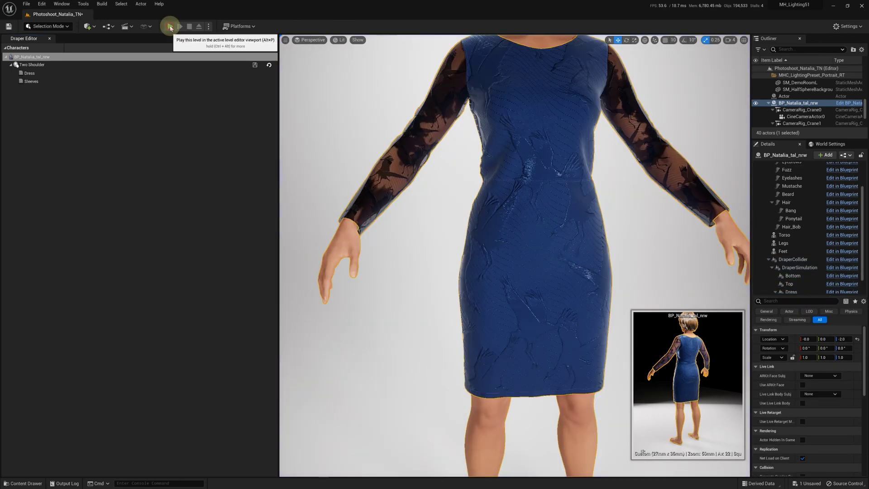
pyautogui.click(170, 27)
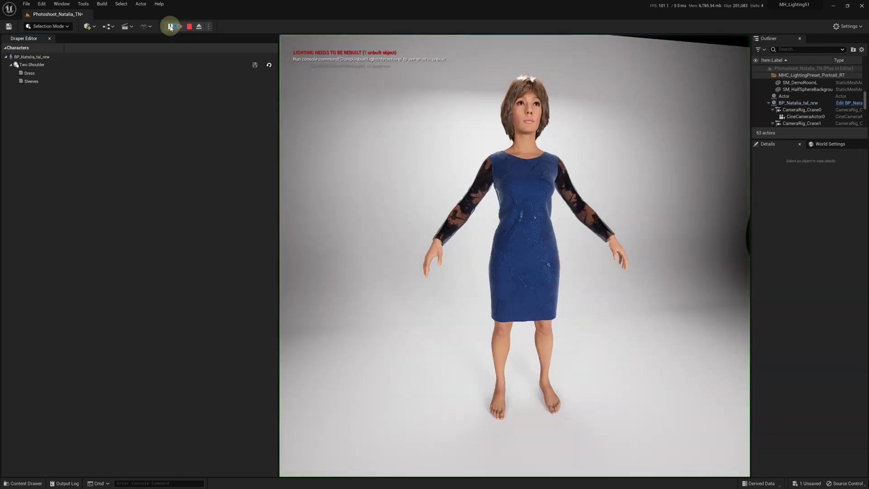
pyautogui.click(821, 104)
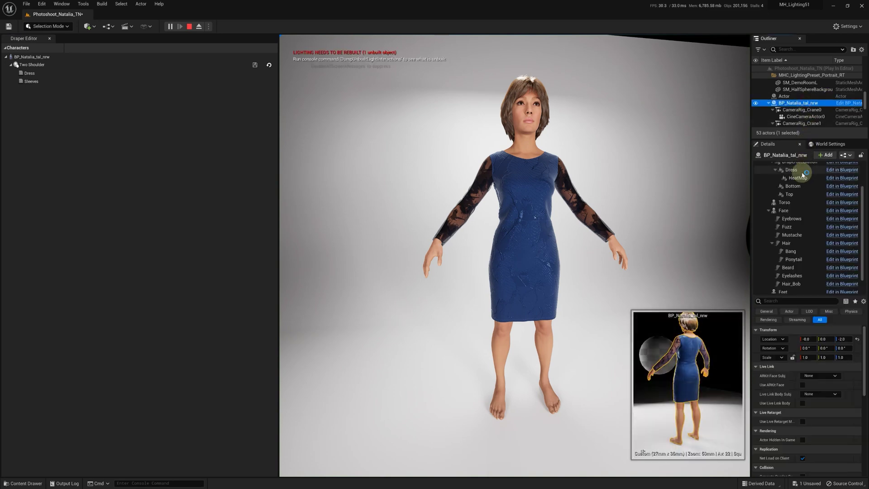
pyautogui.click(797, 178)
pyautogui.click(776, 379)
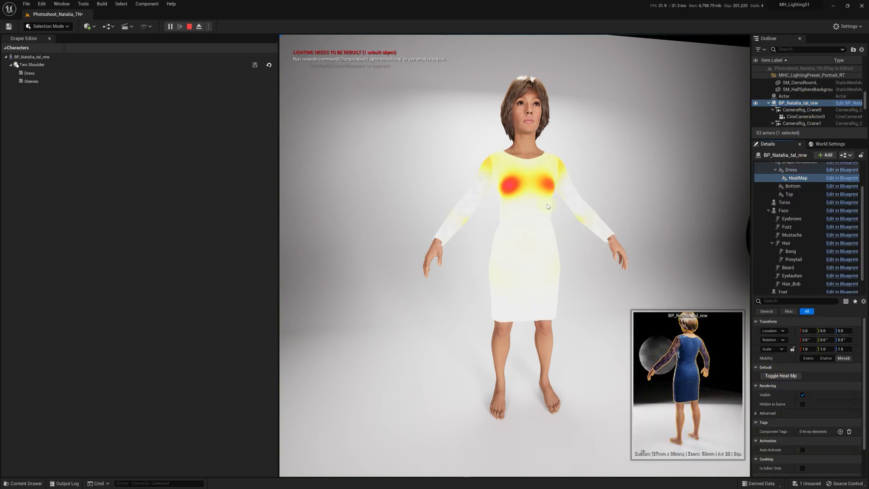
pyautogui.click(189, 26)
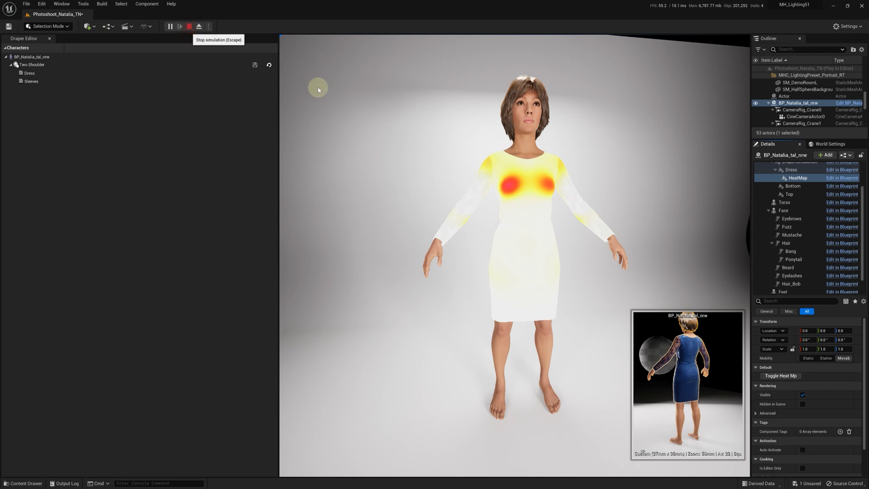
# Step: Change the Dress garment's grade to size S
pyautogui.scroll(-2, 795, 253)
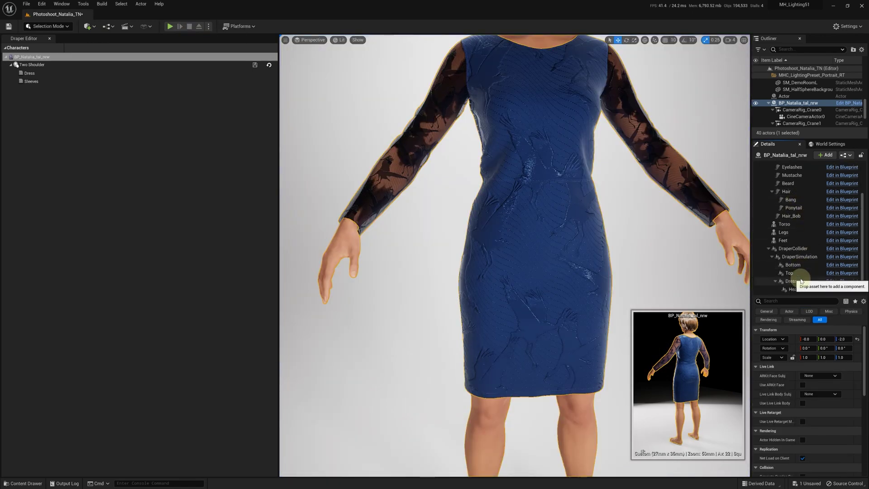
pyautogui.click(797, 273)
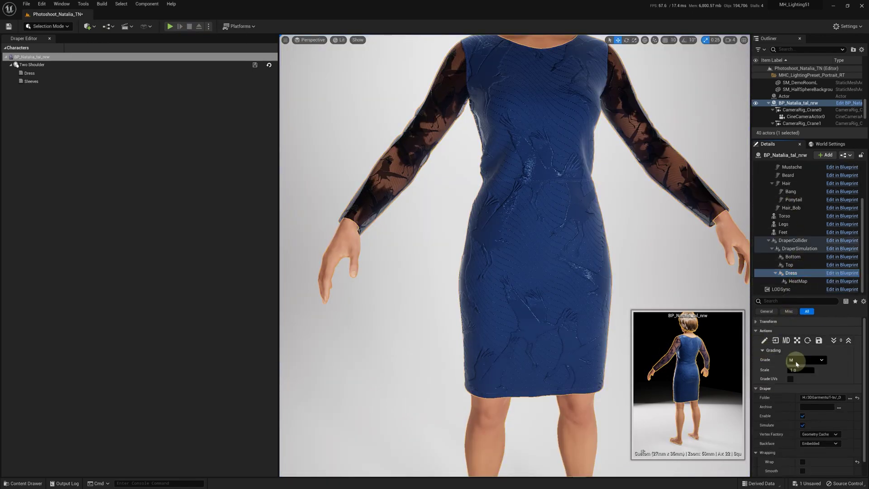
pyautogui.click(795, 360)
pyautogui.click(796, 367)
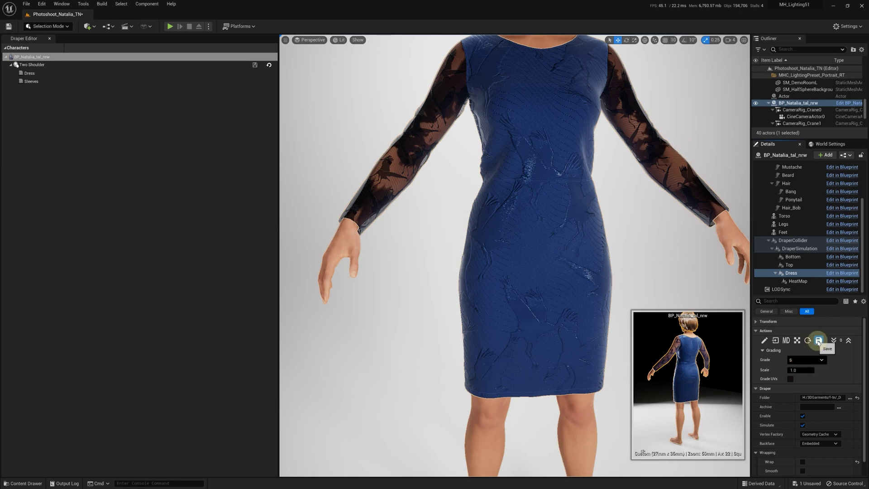
# Step: Play the level and toggle the HeatMap on, showing strain across chest, waist and hips
pyautogui.click(170, 26)
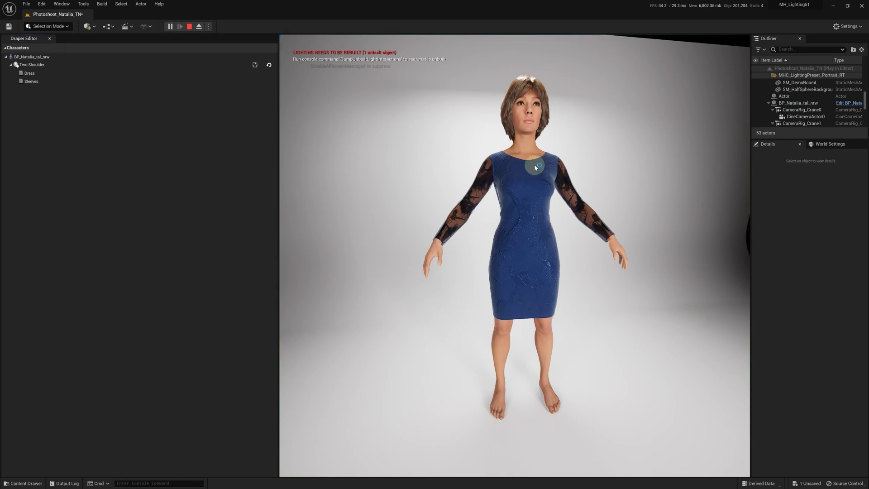
pyautogui.click(556, 185)
pyautogui.click(797, 106)
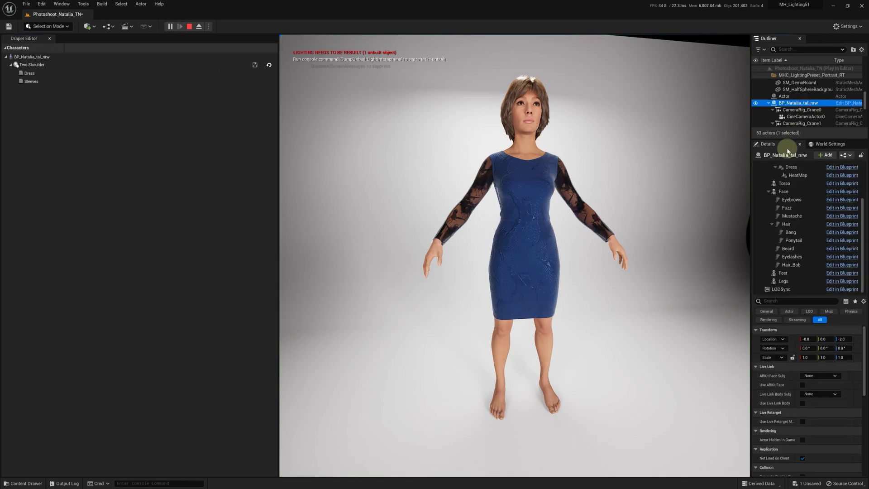
pyautogui.click(790, 202)
pyautogui.click(781, 376)
pyautogui.click(539, 174)
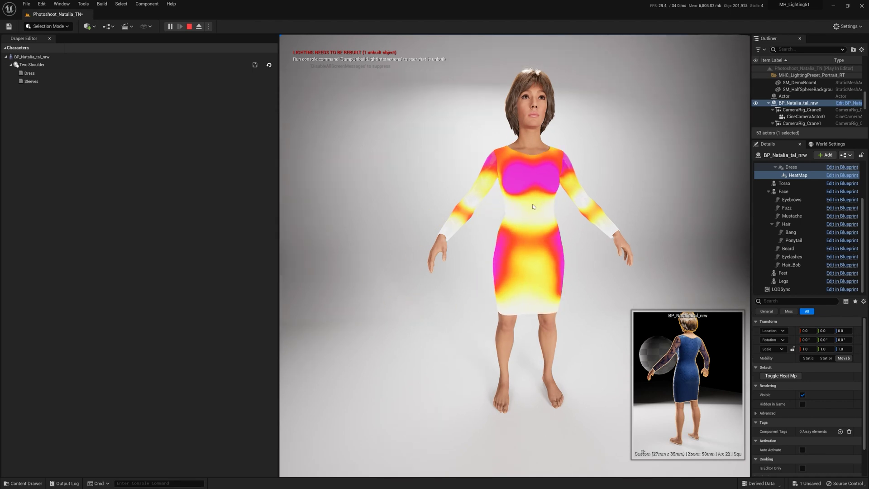
# Step: Regrade the dress to M and rerun with the heat map on: mostly white, red at bust
pyautogui.click(190, 27)
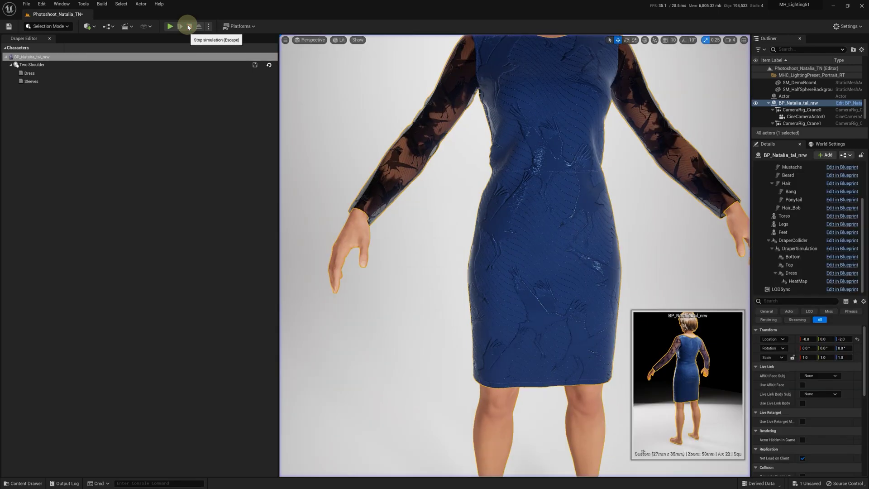
pyautogui.click(791, 273)
pyautogui.click(763, 351)
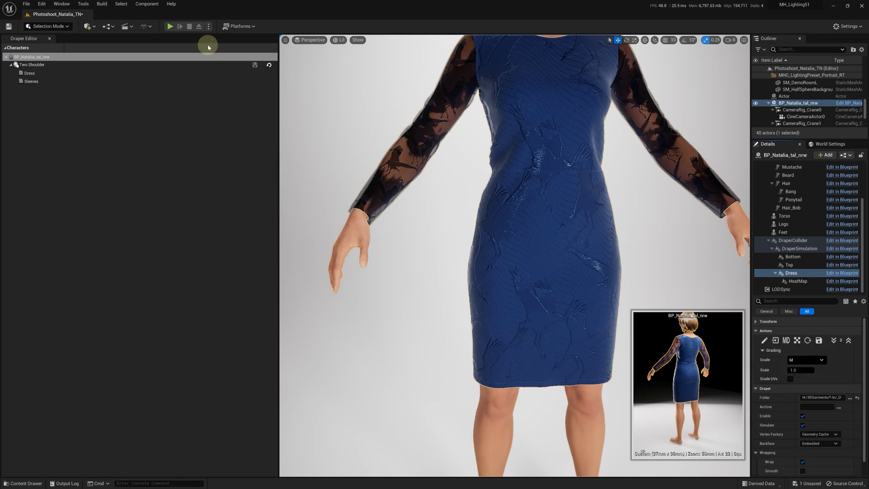
pyautogui.click(170, 26)
pyautogui.click(797, 103)
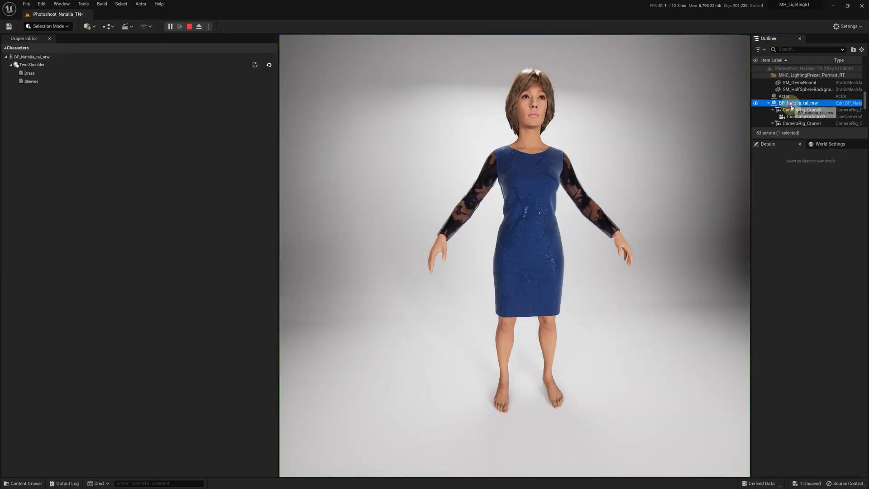
pyautogui.click(796, 175)
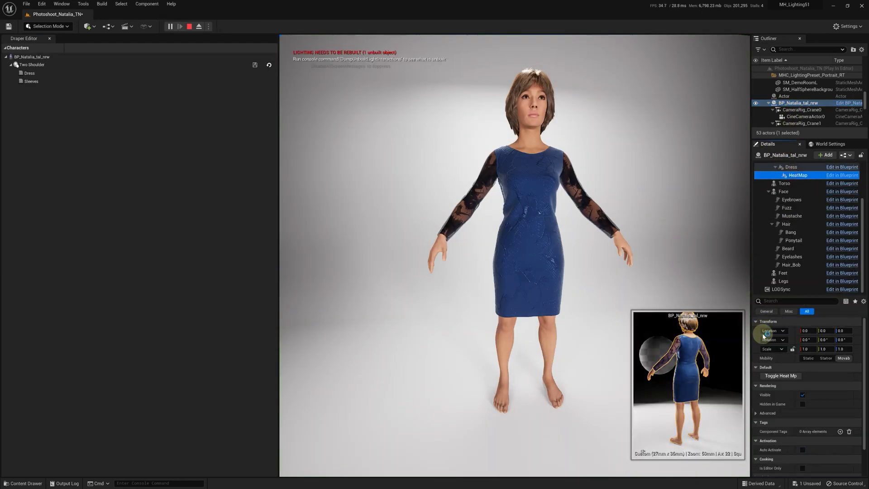
pyautogui.click(775, 376)
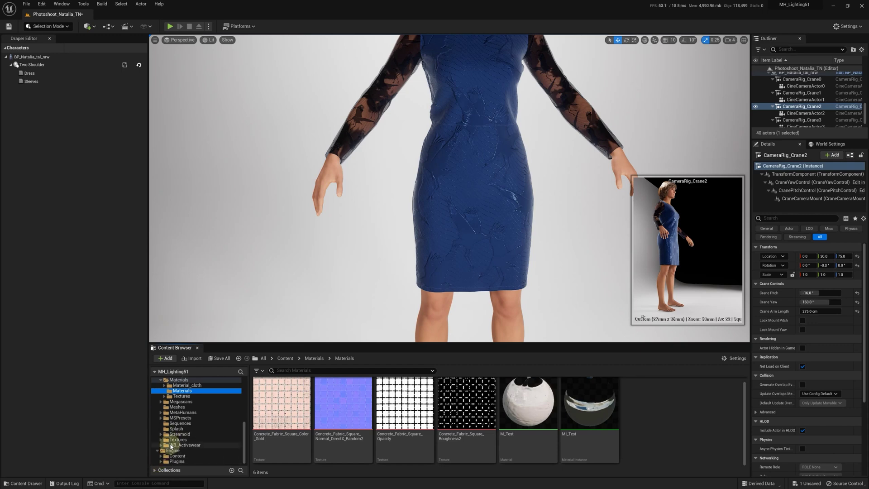
# Step: Browse to the uDraper Content fabrics Layers folder and open ML_Wrinkles
pyautogui.click(161, 461)
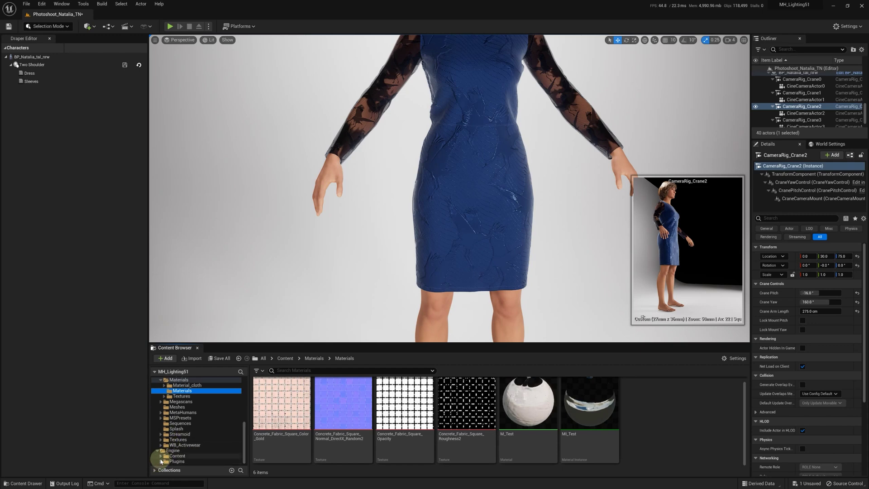
pyautogui.scroll(-5, 172, 448)
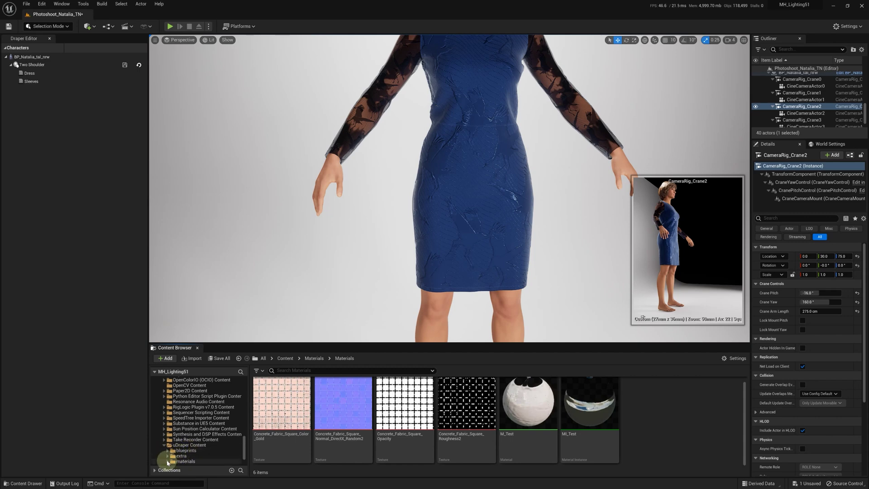
pyautogui.doubleClick(195, 443)
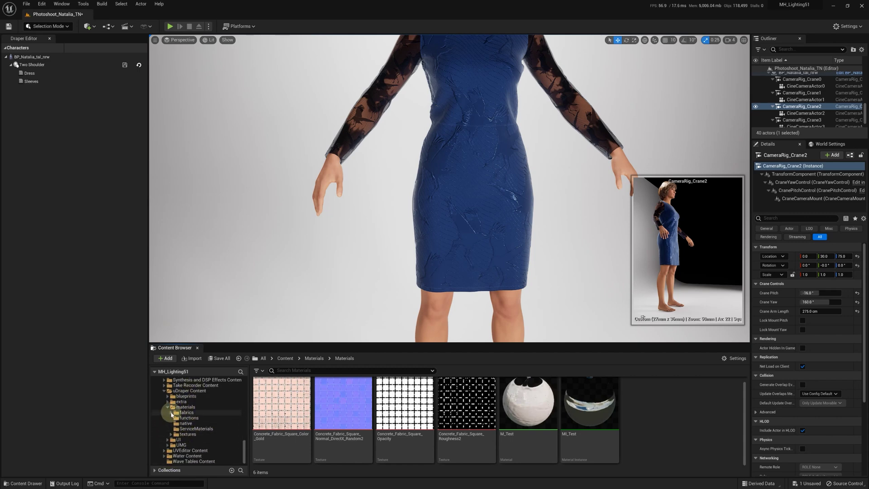
pyautogui.click(171, 412)
pyautogui.click(190, 429)
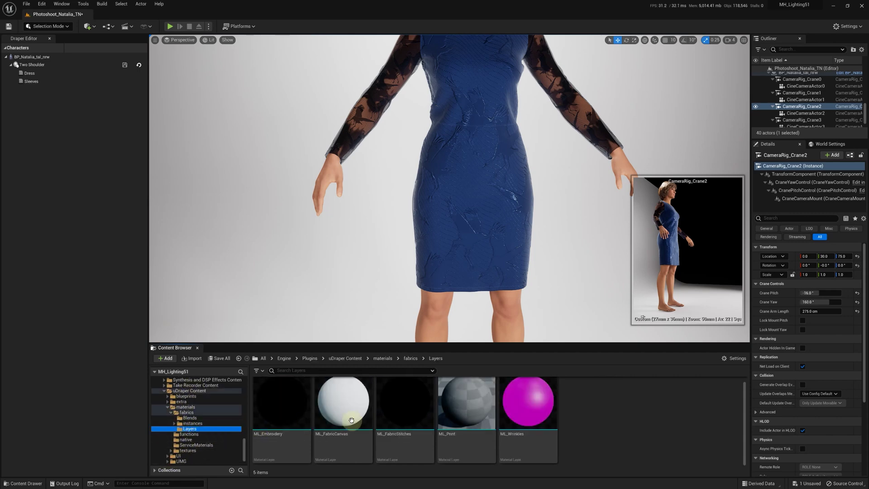
pyautogui.doubleClick(524, 401)
# Step: Break MF_Heatmap's mask links to the layer attributes, then save and close ML_Wrinkles
pyautogui.moveTo(383, 297); pyautogui.dragTo(590, 247, button='right')
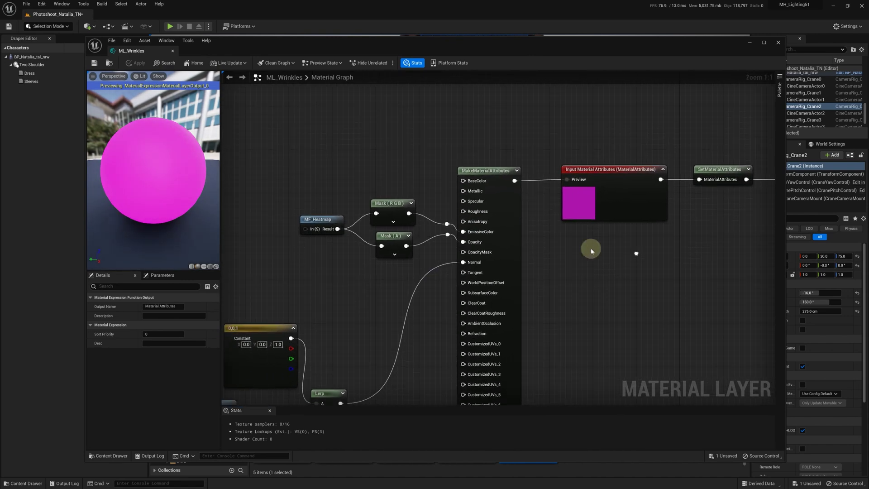
pyautogui.keyDown('alt'); pyautogui.click(469, 251); pyautogui.keyUp('alt')
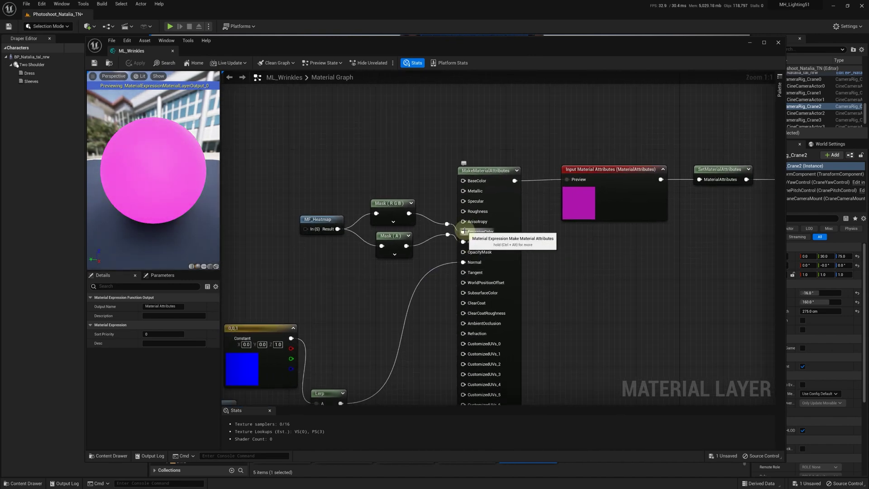
pyautogui.click(106, 62)
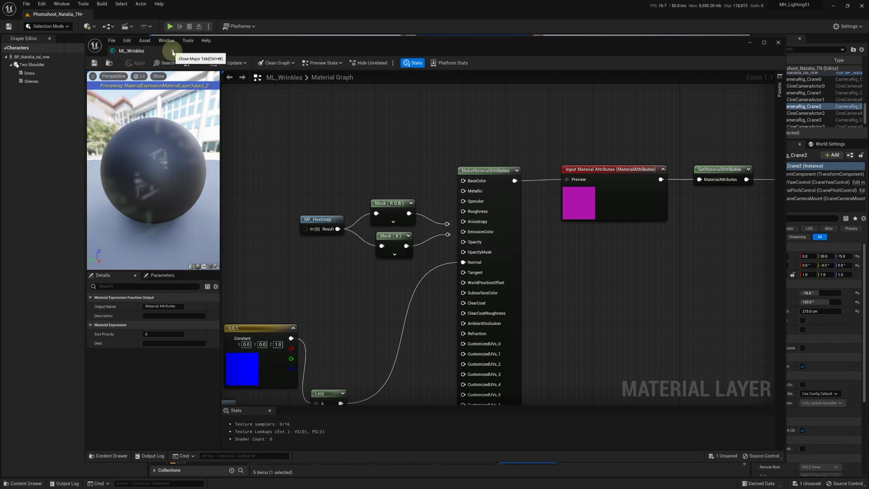
pyautogui.click(172, 51)
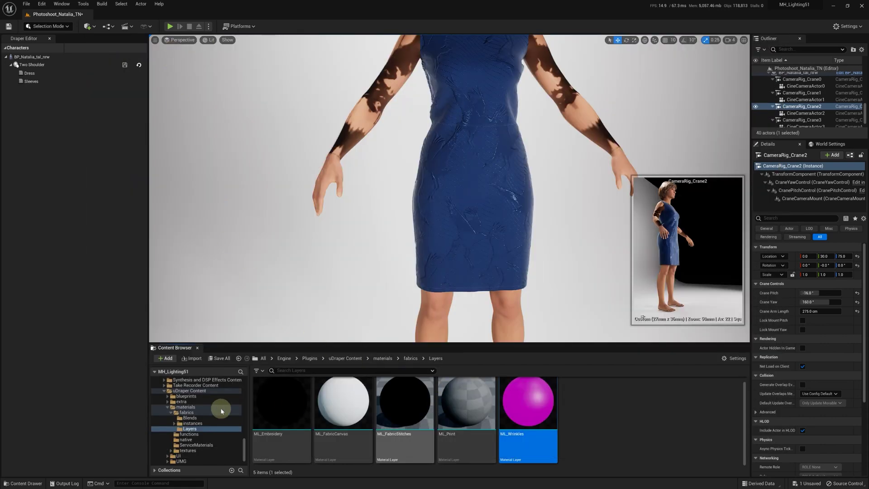
# Step: Set MI_Test as the Sleeves garment's override material, save, and open M_Test
pyautogui.doubleClick(167, 391)
pyautogui.moveTo(243, 443); pyautogui.dragTo(250, 418)
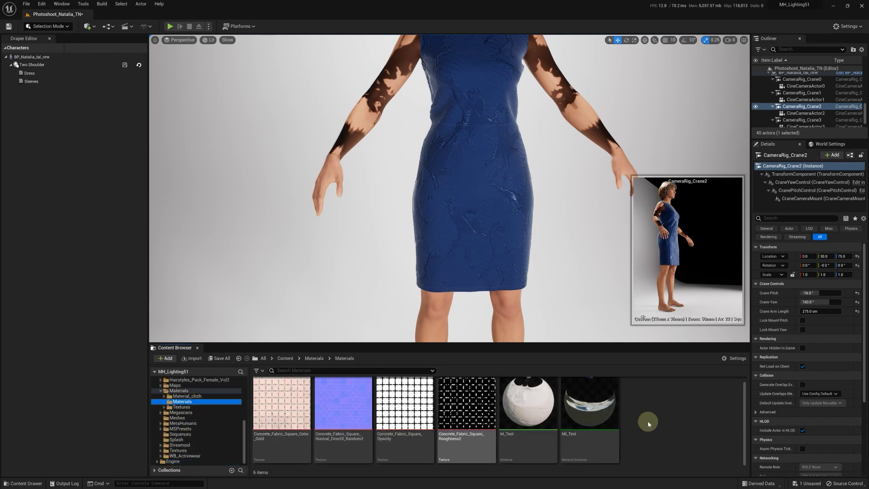
pyautogui.click(36, 75)
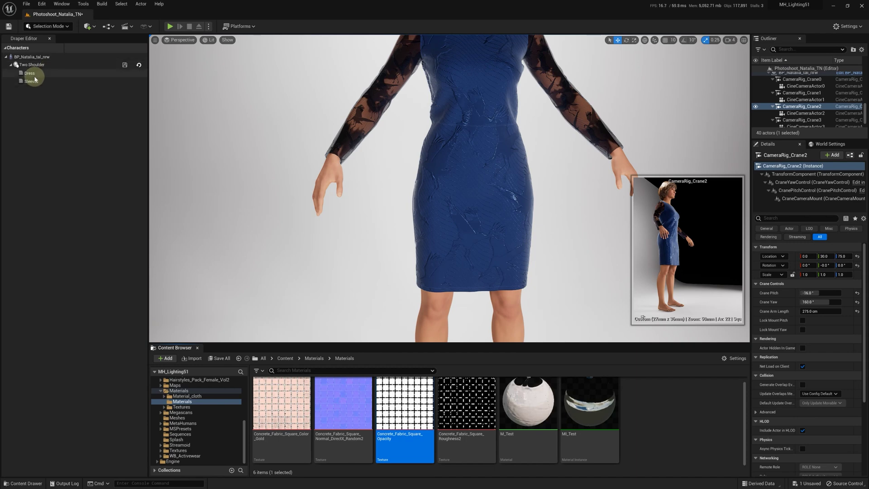
pyautogui.click(32, 81)
pyautogui.click(584, 405)
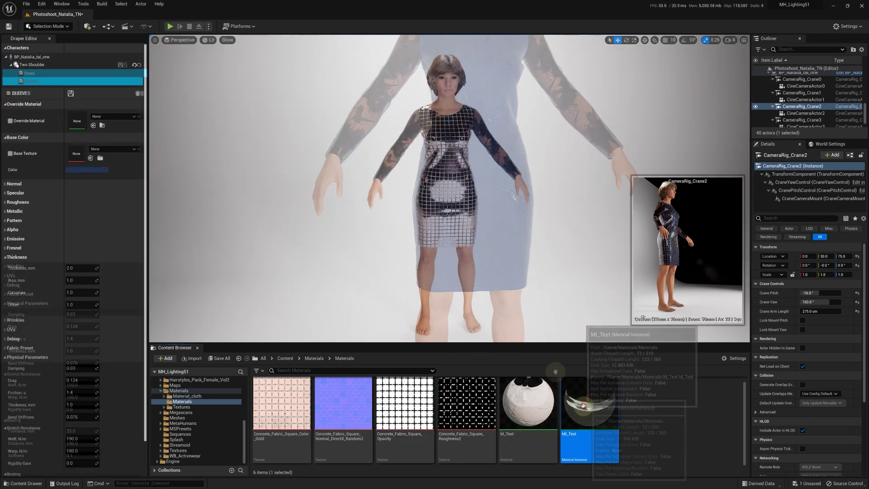
pyautogui.moveTo(583, 405); pyautogui.dragTo(84, 123)
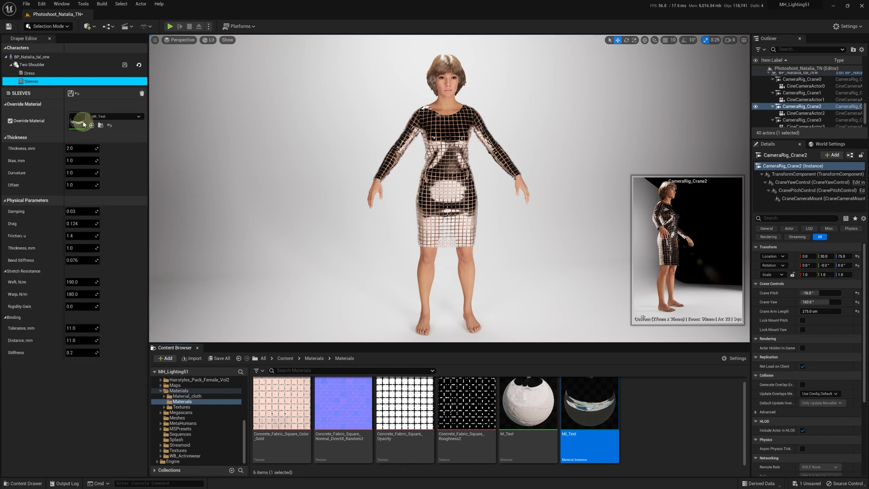
pyautogui.click(70, 93)
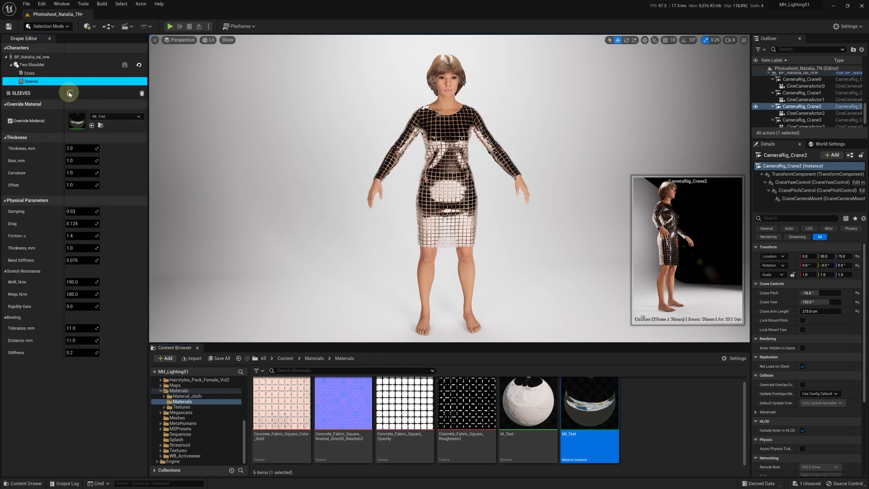
pyautogui.doubleClick(528, 403)
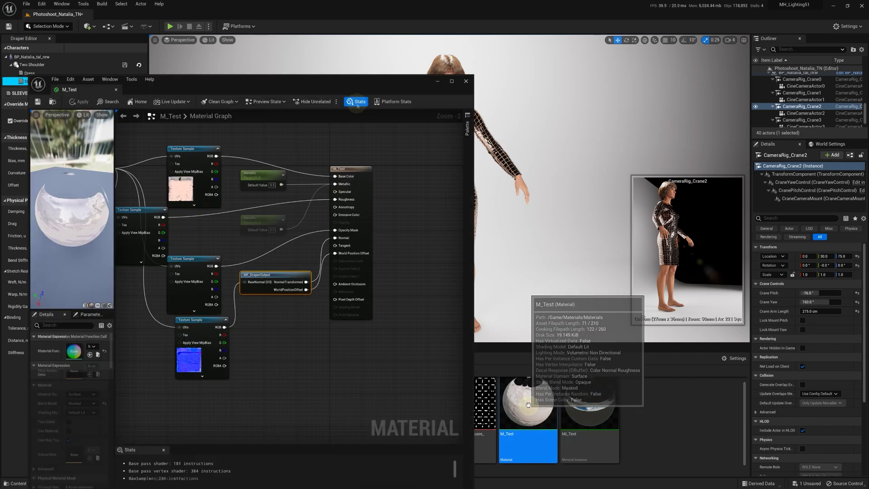
# Step: Add a MaterialFunctionCall node to M_Test set to the MF_Heatmap function
pyautogui.rightClick(277, 144)
pyautogui.write('call')
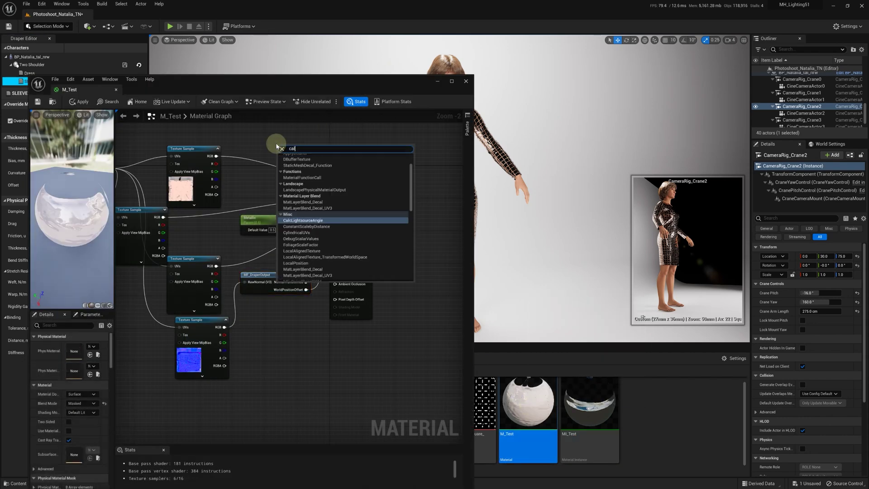
pyautogui.click(300, 163)
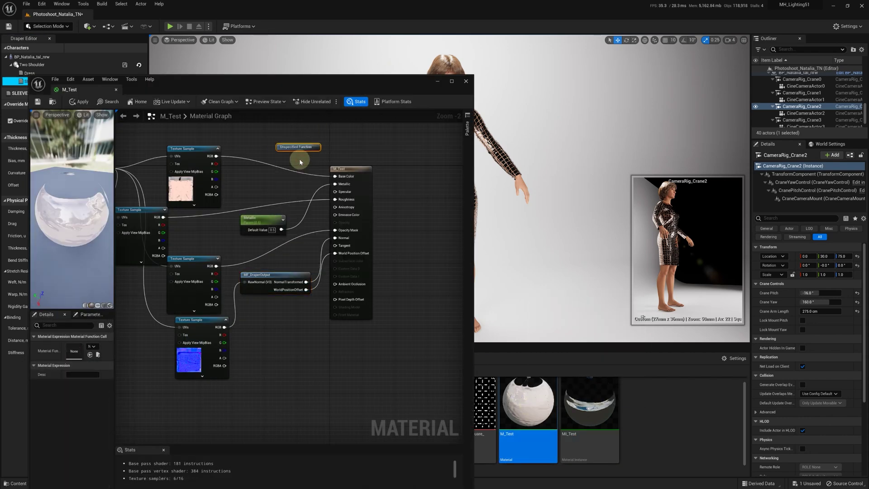
pyautogui.click(93, 347)
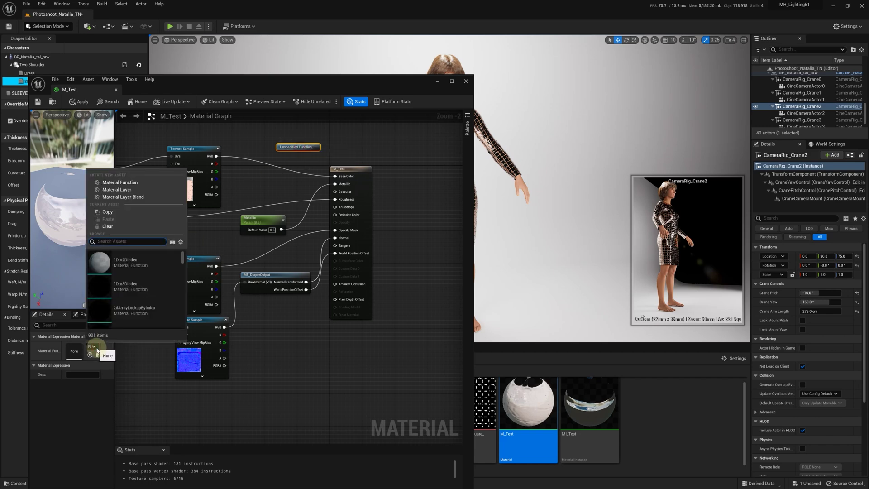
pyautogui.click(180, 242)
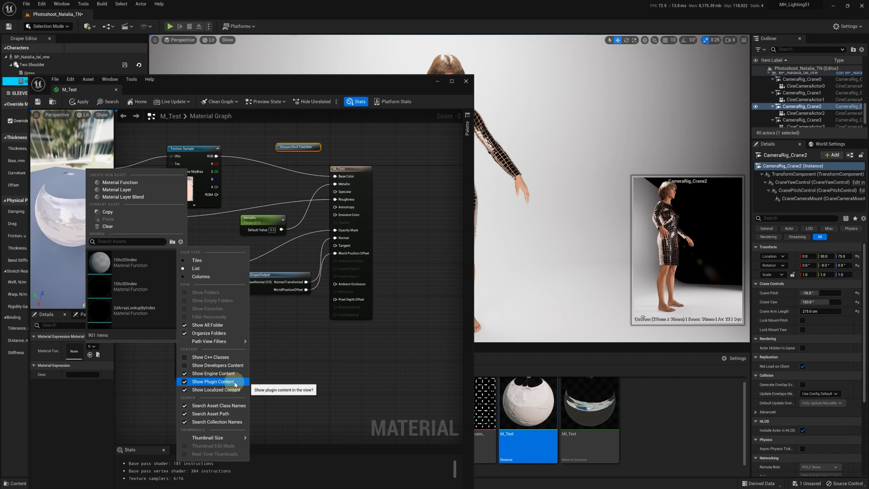
pyautogui.click(142, 241)
pyautogui.write('heatm')
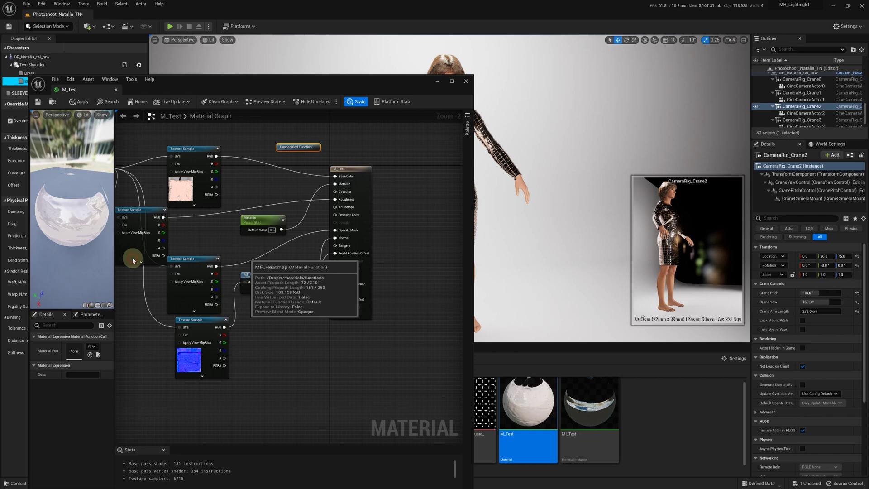
pyautogui.click(133, 260)
# Step: Wire MF_Heatmap's Result into Base Color and save the M_Test material
pyautogui.moveTo(297, 147); pyautogui.dragTo(277, 141)
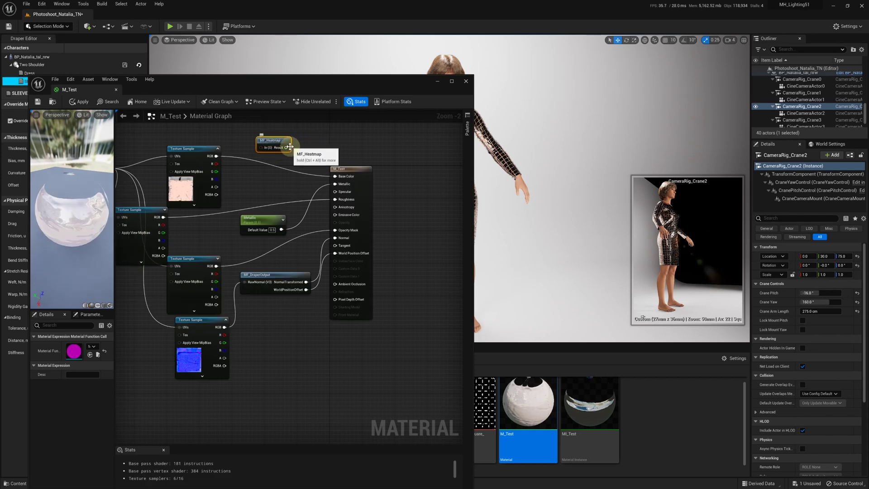
pyautogui.moveTo(285, 148); pyautogui.dragTo(335, 178)
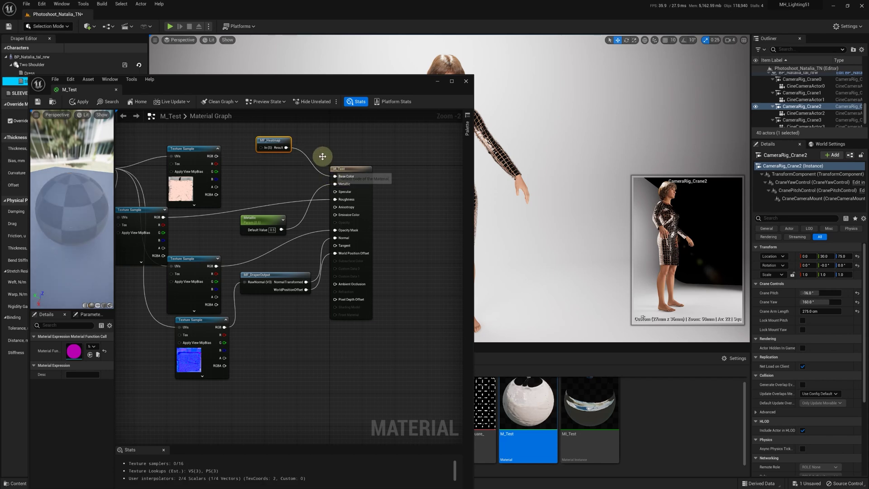
pyautogui.moveTo(276, 141); pyautogui.dragTo(277, 163)
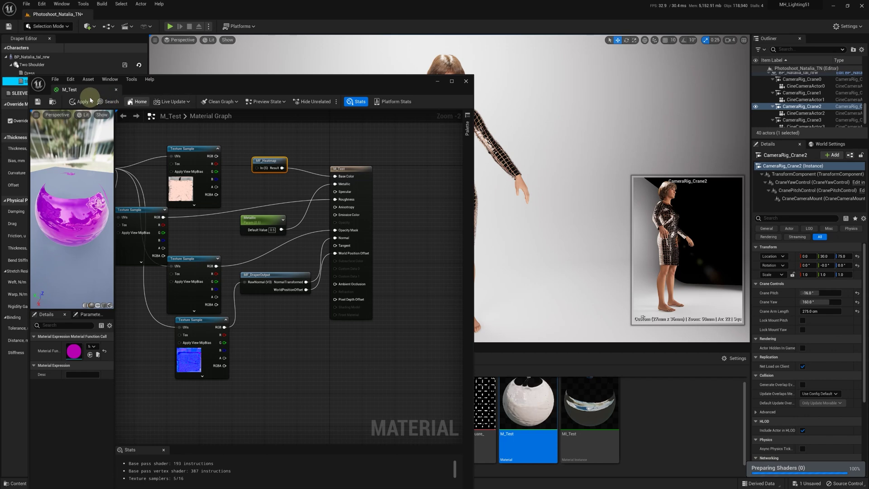
pyautogui.click(38, 102)
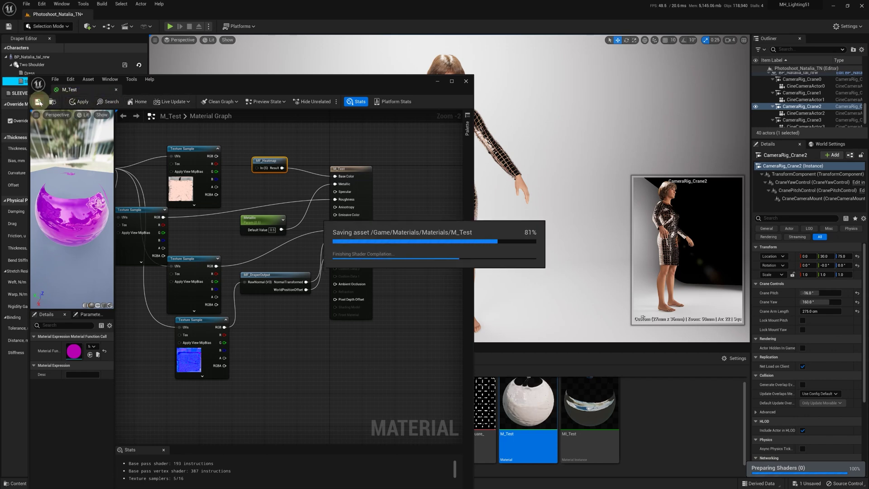
pyautogui.click(436, 81)
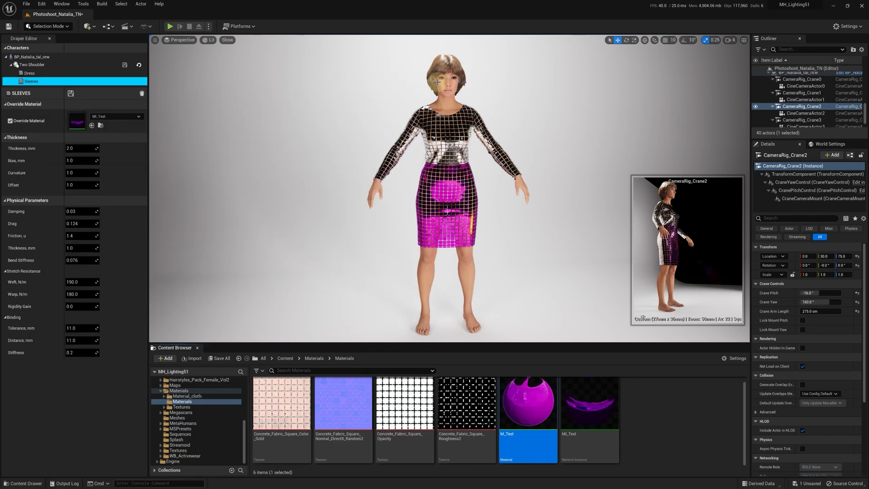
pyautogui.click(171, 28)
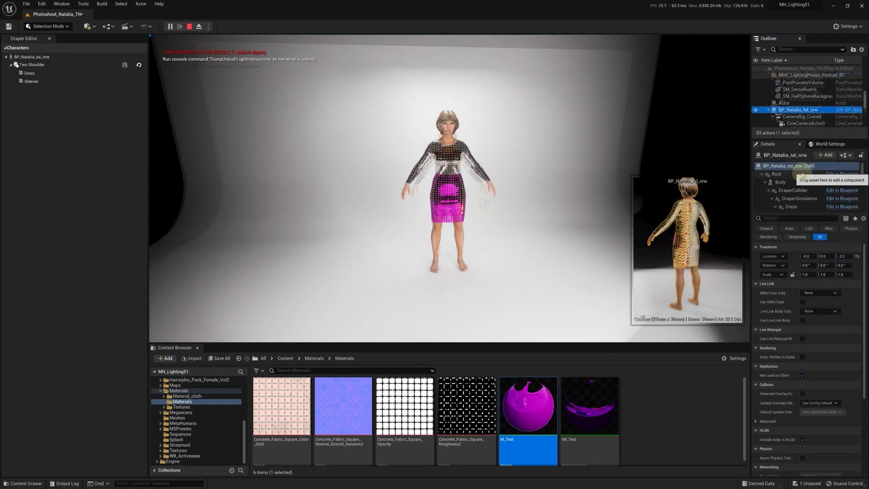
pyautogui.click(794, 209)
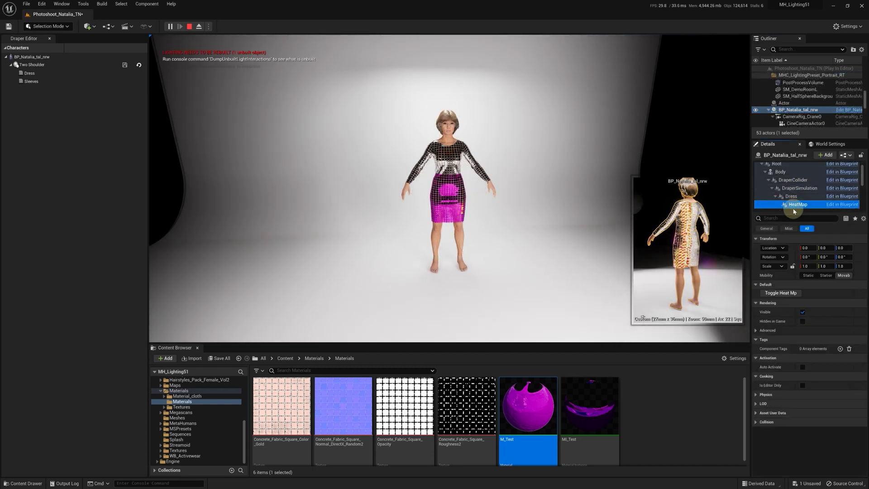
pyautogui.click(791, 293)
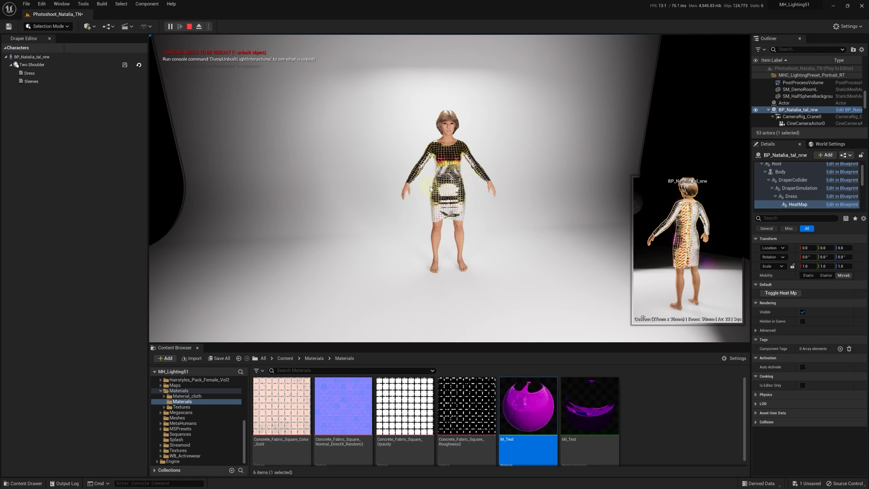
pyautogui.scroll(3, 497, 204)
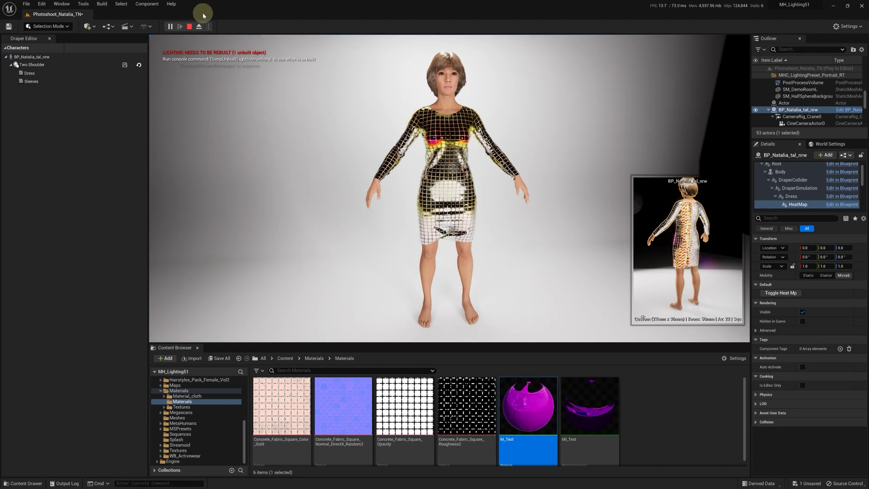
pyautogui.click(190, 27)
# Step: Set MI_Test's Metallic value to 0 and save the material instance
pyautogui.doubleClick(588, 405)
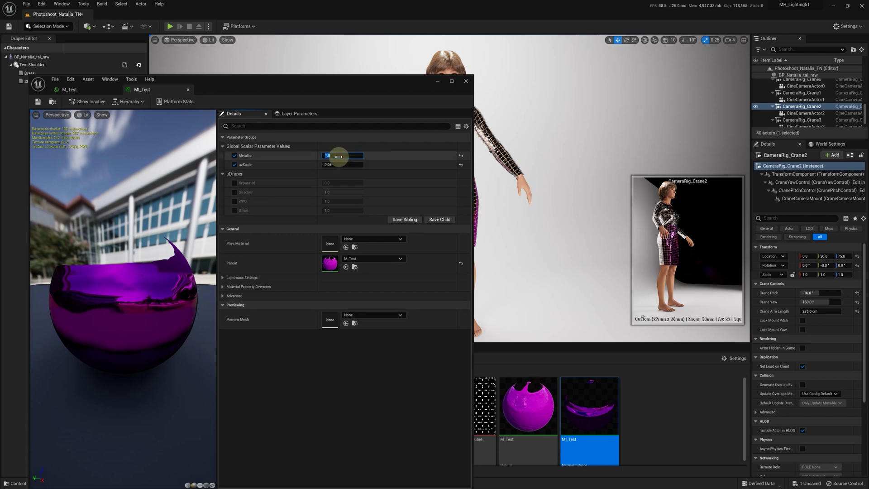
pyautogui.click(339, 156)
pyautogui.write('0')
pyautogui.press('Return')
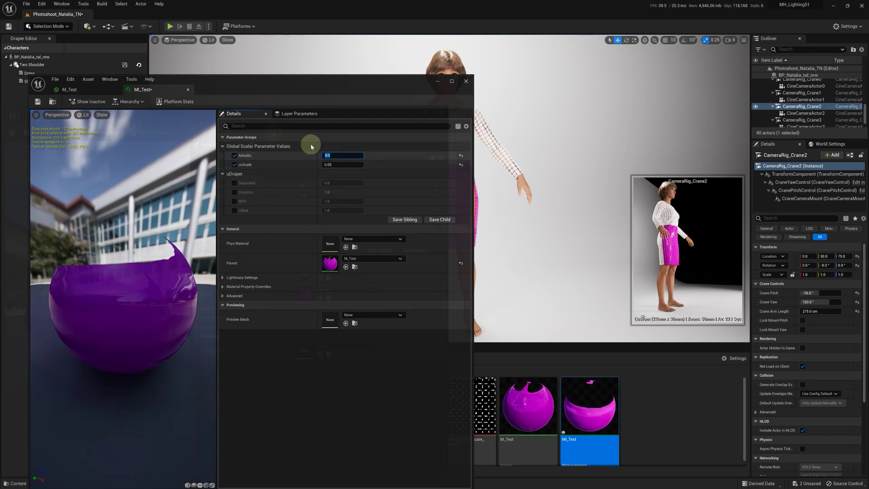
pyautogui.moveTo(293, 89); pyautogui.dragTo(267, 120)
pyautogui.click(13, 133)
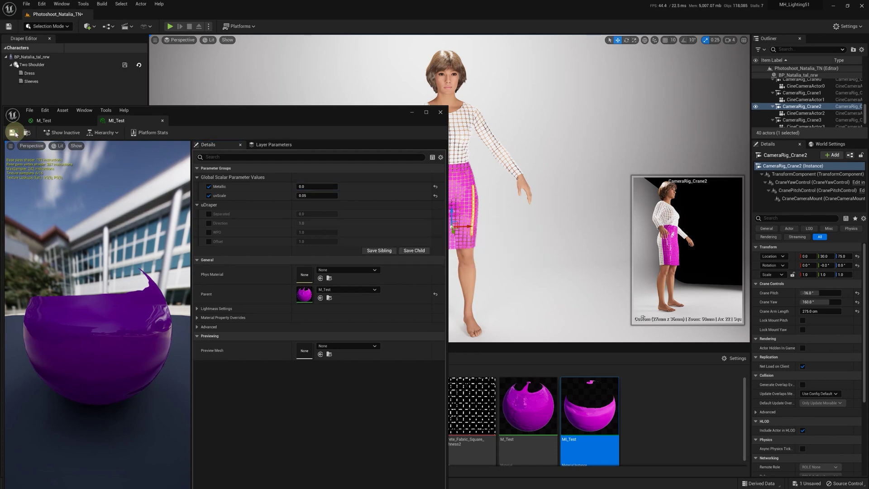
# Step: Play the level and toggle BP_Natalia_tal_nrw's HeatMap on to show the dress pressure areas
pyautogui.click(410, 112)
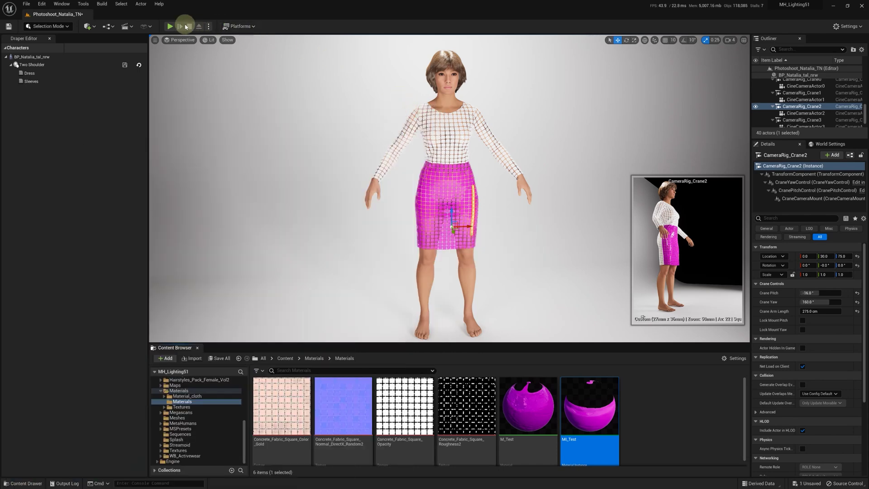
pyautogui.click(170, 26)
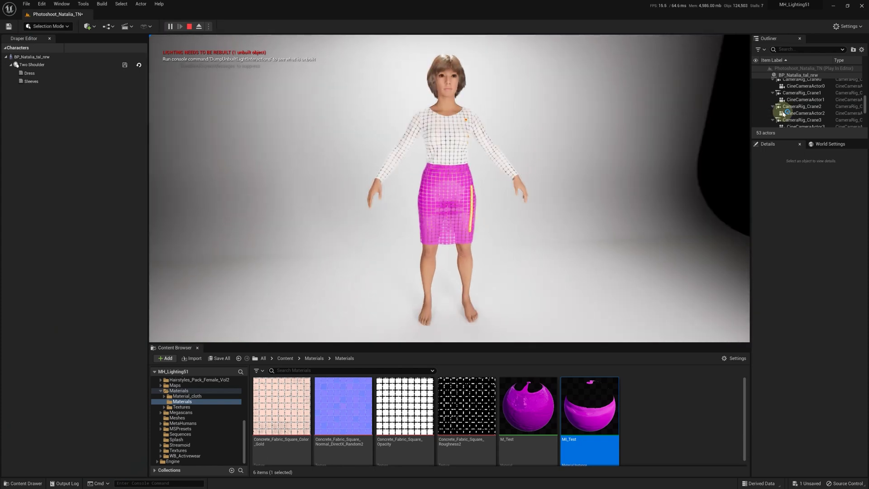
pyautogui.scroll(2, 790, 99)
pyautogui.click(802, 106)
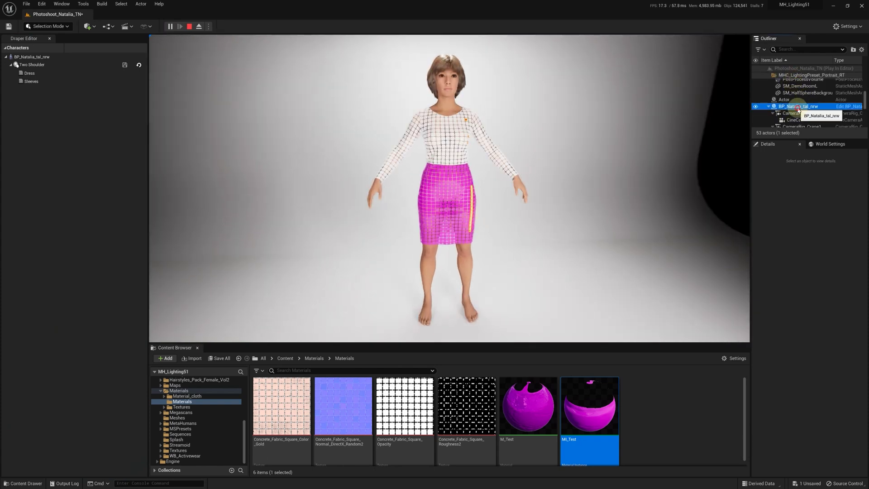
pyautogui.click(798, 193)
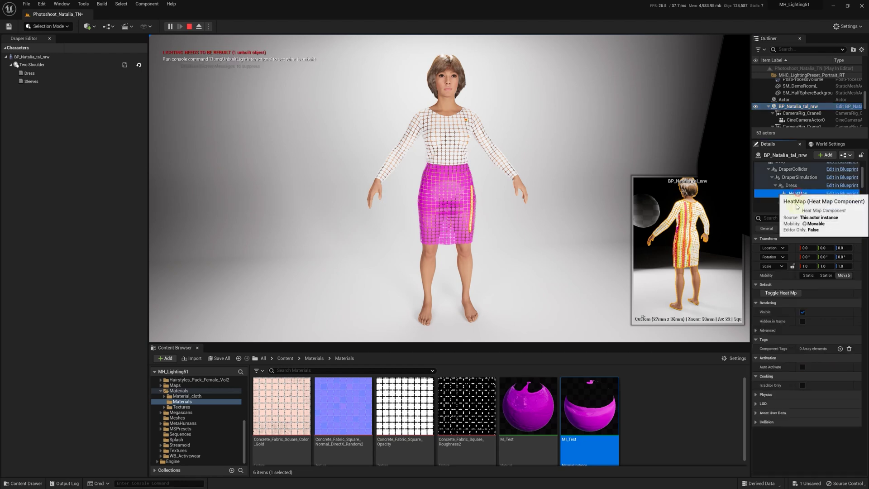
pyautogui.click(781, 293)
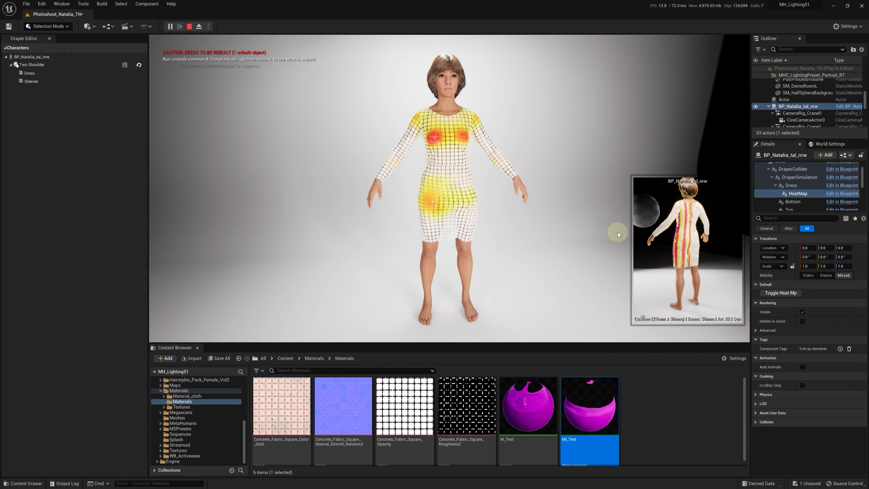
pyautogui.moveTo(347, 257); pyautogui.dragTo(346, 258)
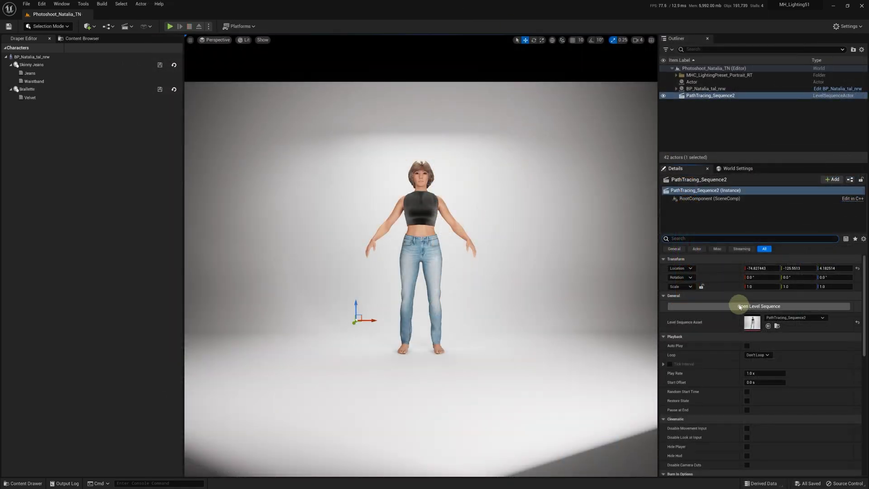
# Step: Open the level sequence and add a HeatMap track to the BP_Natalia_tal_nrw binding
pyautogui.click(743, 308)
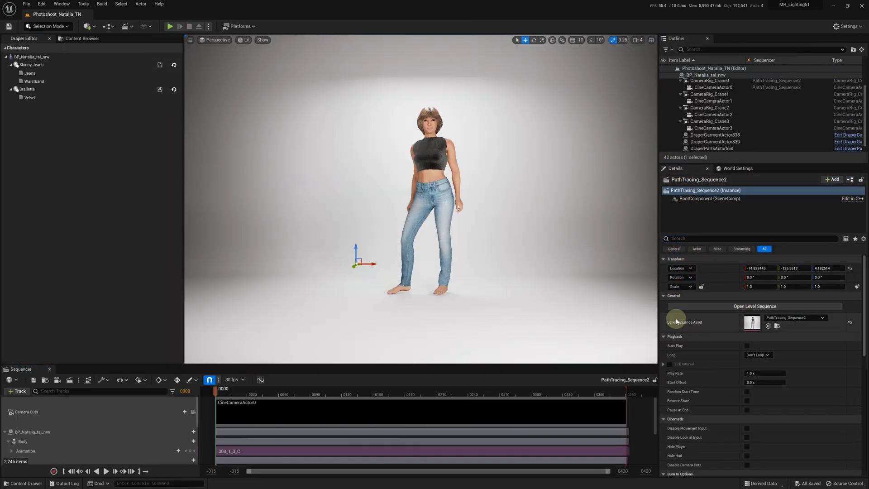
pyautogui.click(187, 433)
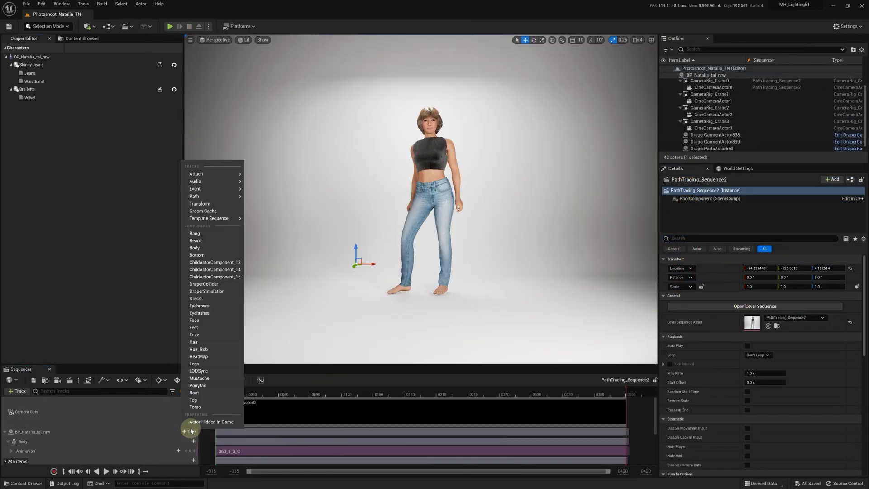
pyautogui.click(210, 357)
pyautogui.scroll(-2, 156, 423)
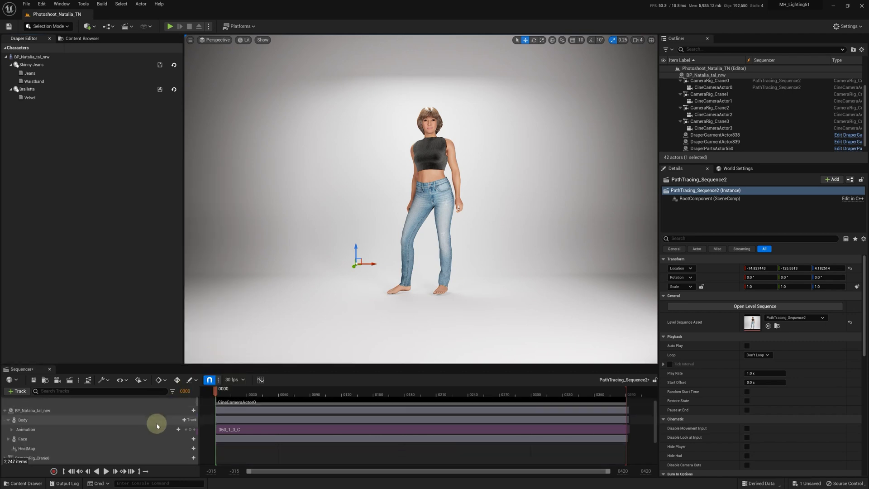
# Step: Add an Event trigger track under HeatMap with a key at frame 0000
pyautogui.click(157, 426)
pyautogui.click(189, 427)
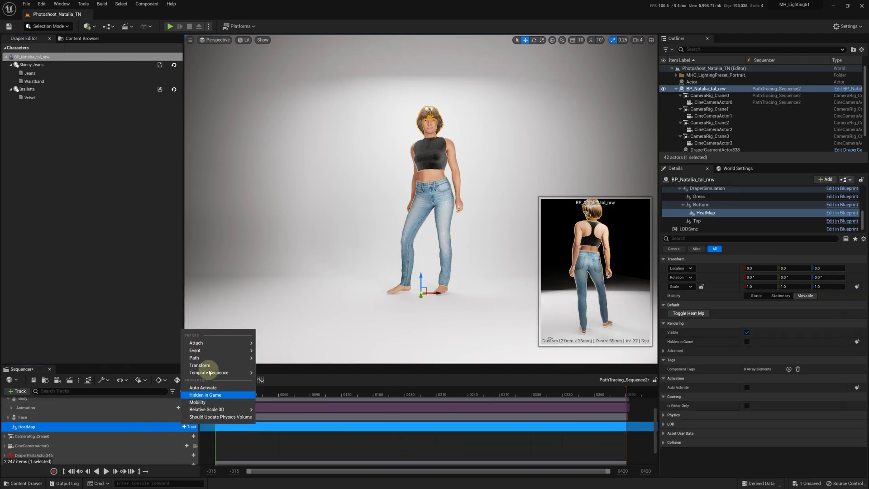
pyautogui.click(272, 353)
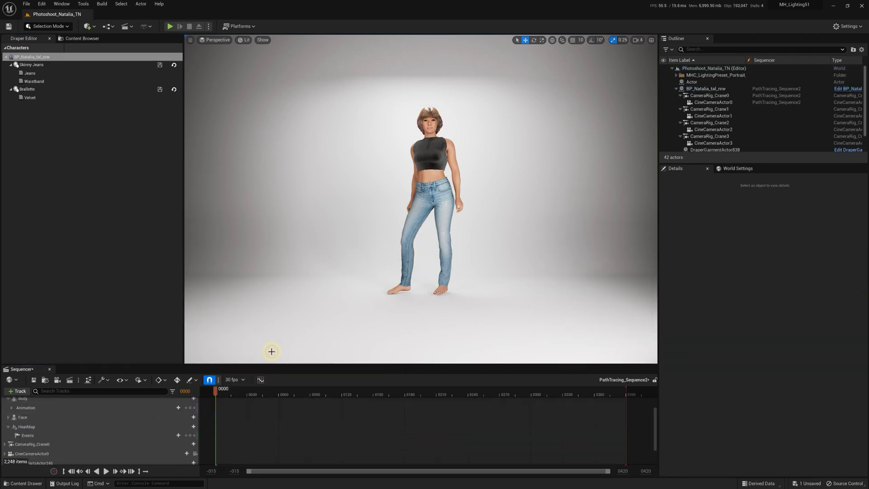
pyautogui.click(190, 437)
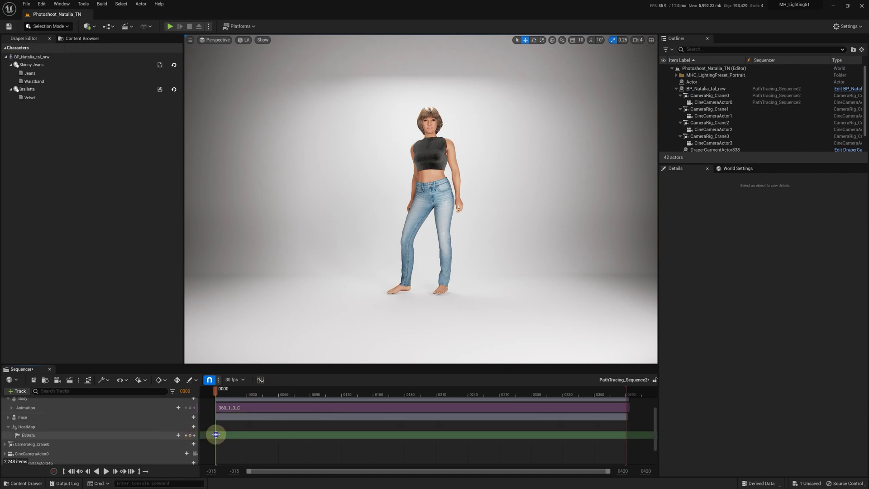
# Step: Start binding the event key, searching its callable functions for 'Tog'
pyautogui.rightClick(216, 434)
pyautogui.moveTo(271, 361)
pyautogui.click(358, 383)
pyautogui.moveTo(362, 401)
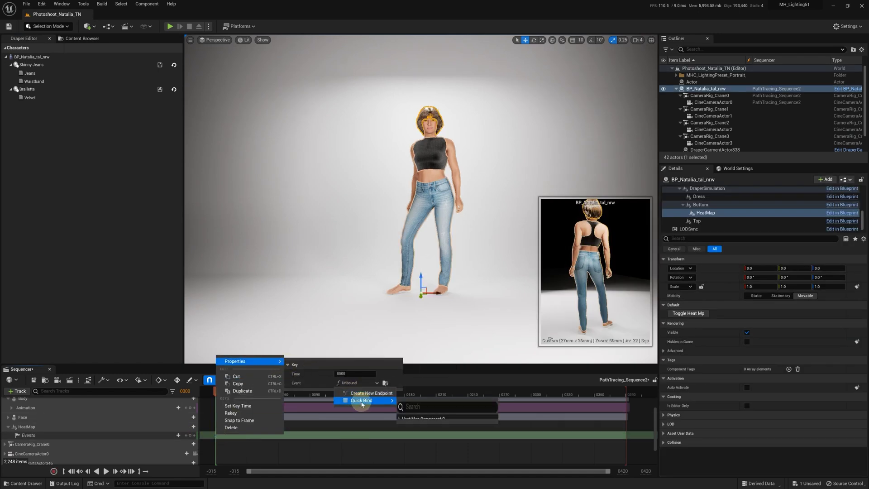
pyautogui.write('Tog')
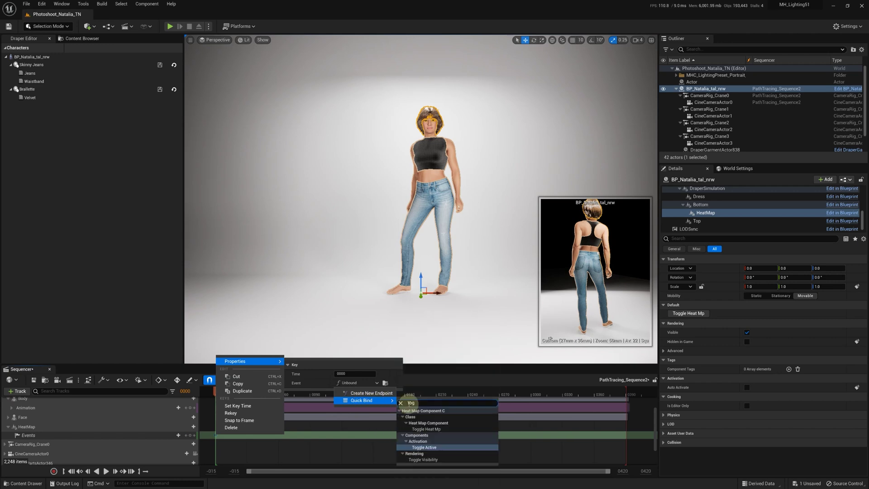
# Step: Bind the first event key to Toggle Heat Mp and move it to frame 0040
pyautogui.click(428, 429)
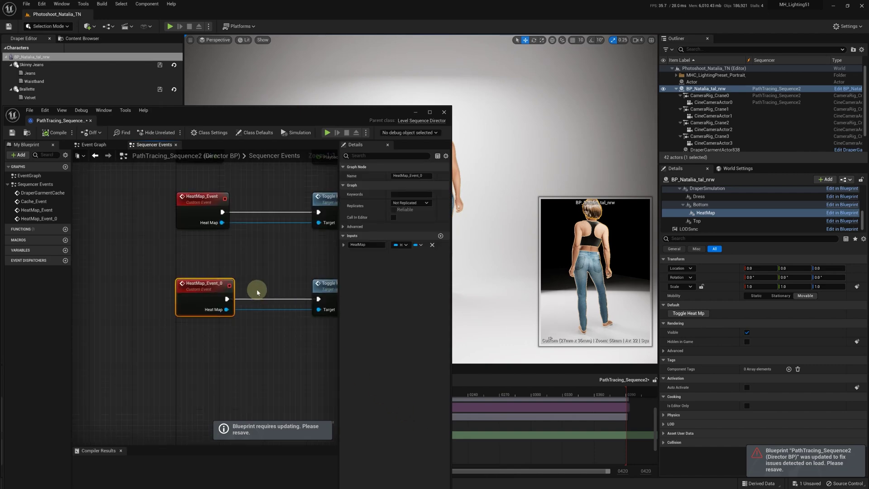
pyautogui.click(20, 132)
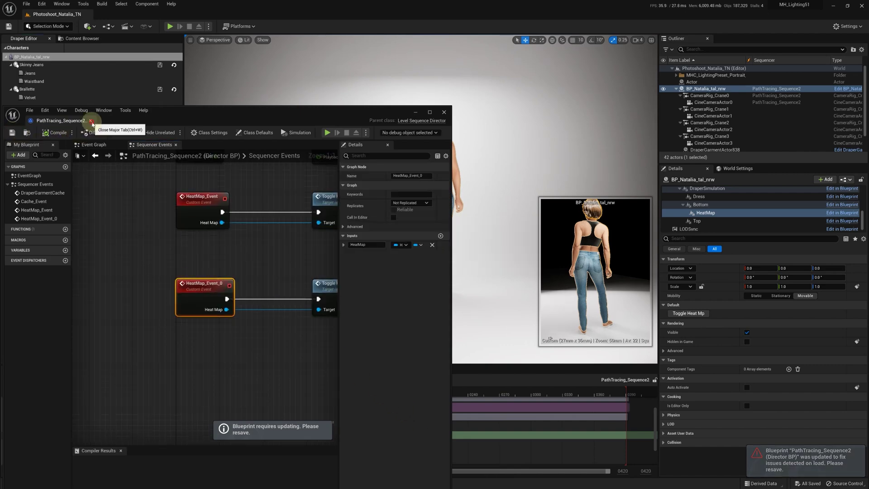
pyautogui.click(91, 121)
pyautogui.moveTo(216, 435); pyautogui.dragTo(258, 435)
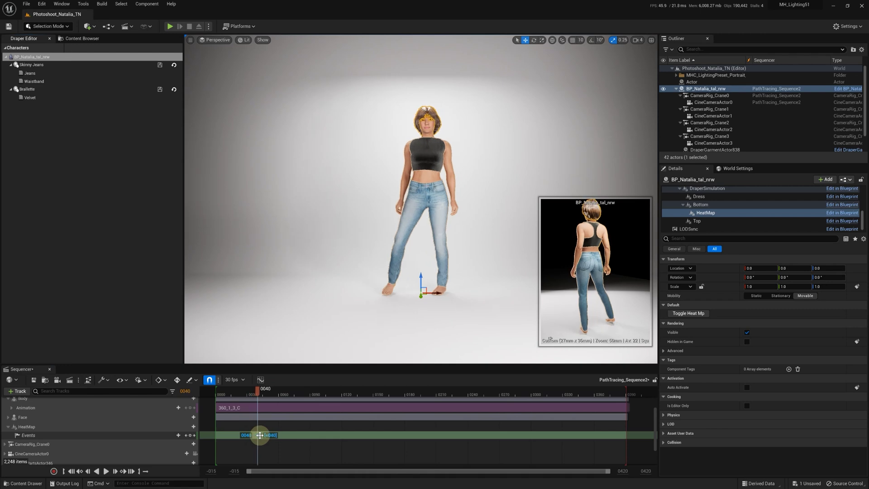
# Step: Add an event key at frame 0329 bound to Heat Map Event 0, then save the sequence
pyautogui.click(561, 394)
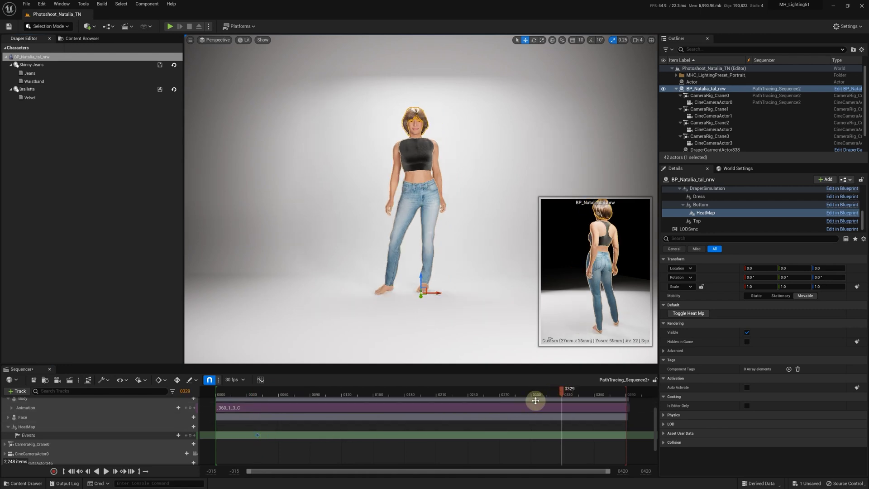
pyautogui.click(190, 436)
pyautogui.rightClick(561, 434)
pyautogui.moveTo(607, 361)
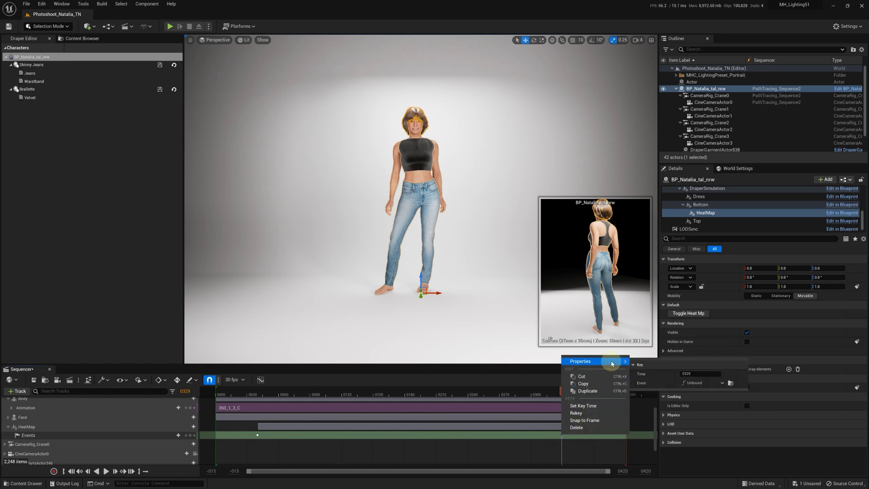
pyautogui.moveTo(708, 400)
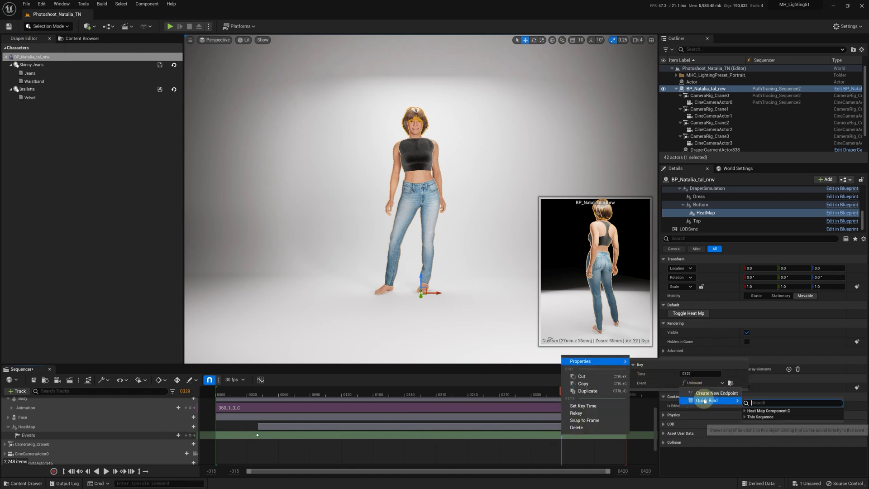
pyautogui.click(746, 417)
pyautogui.click(750, 424)
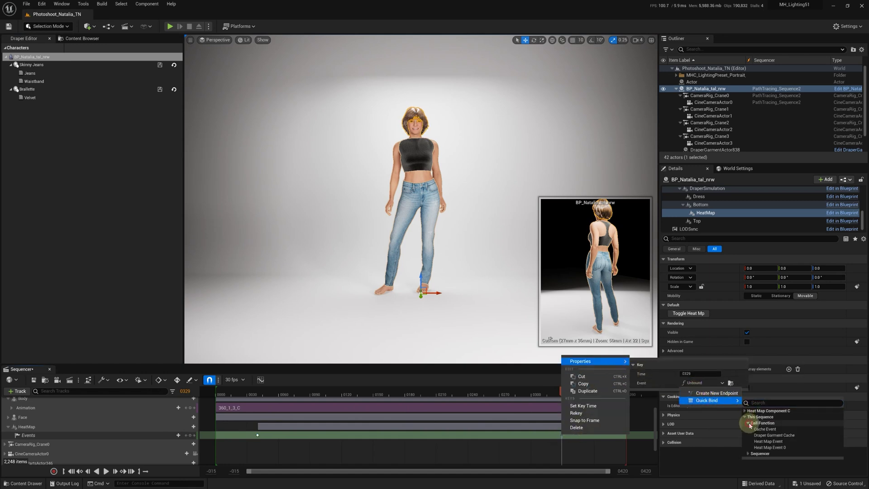
pyautogui.click(763, 446)
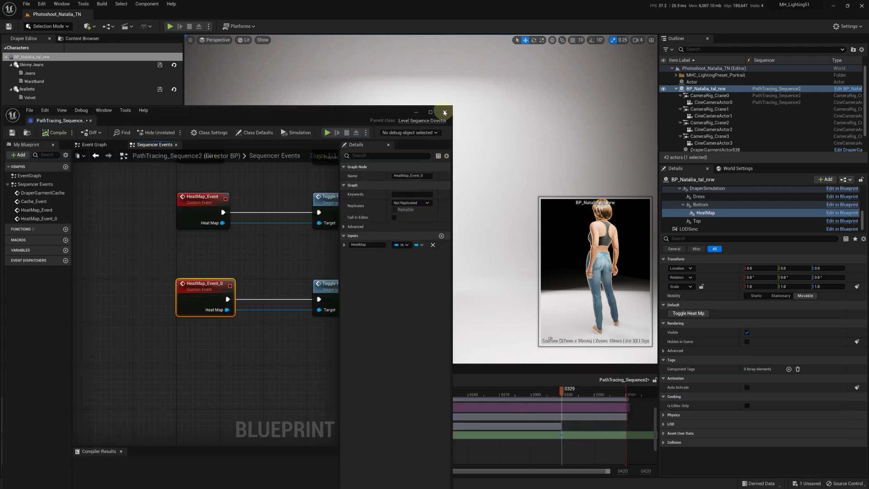
pyautogui.click(445, 113)
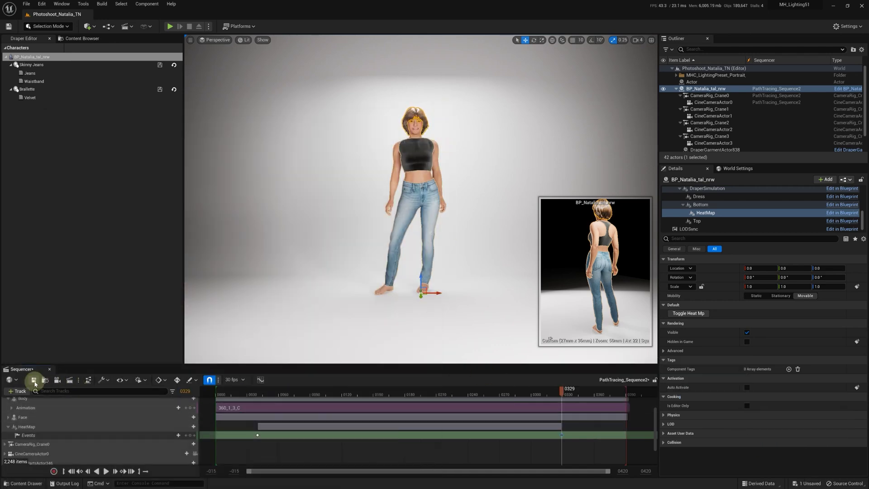
pyautogui.click(34, 380)
# Step: Rewind PathTracing_Sequence2, start play-in-editor, and play the sequence through CineCameraActor0's camera view
pyautogui.click(74, 471)
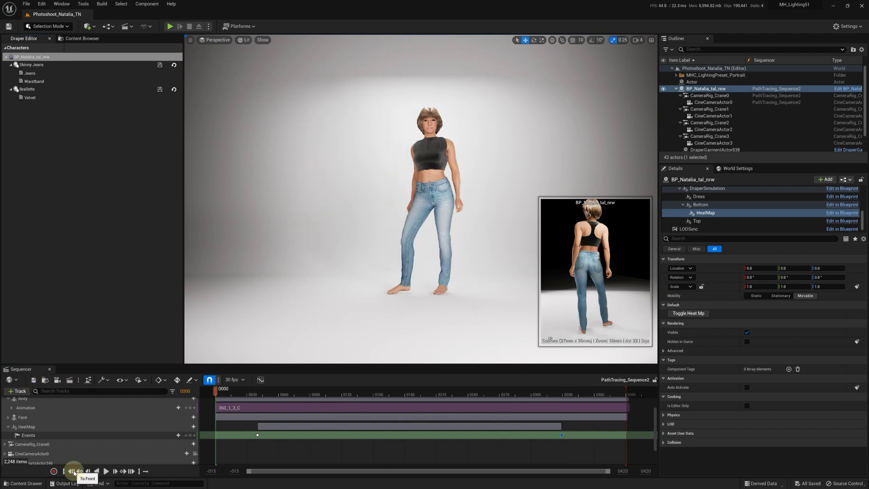
pyautogui.click(170, 26)
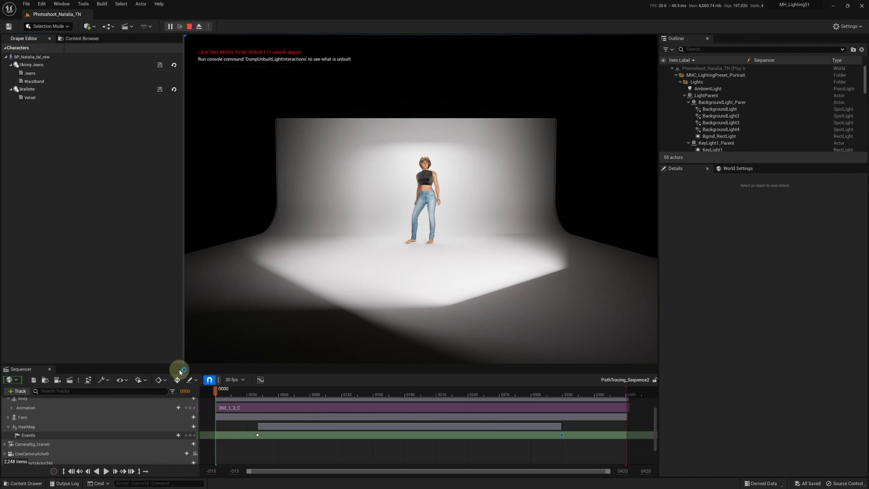
pyautogui.scroll(4, 168, 419)
pyautogui.click(193, 412)
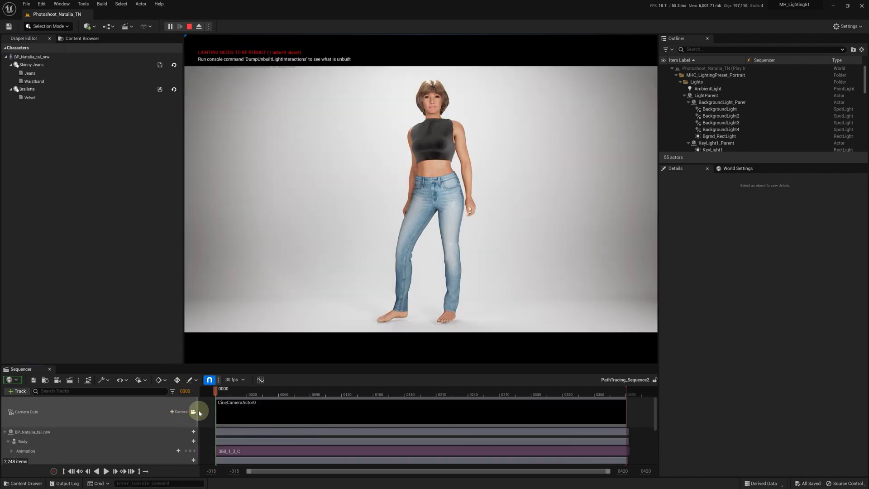
pyautogui.click(106, 472)
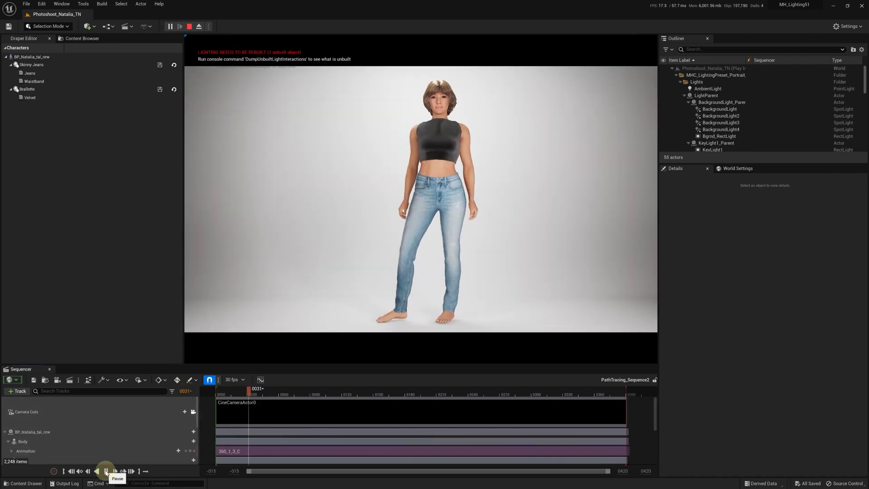